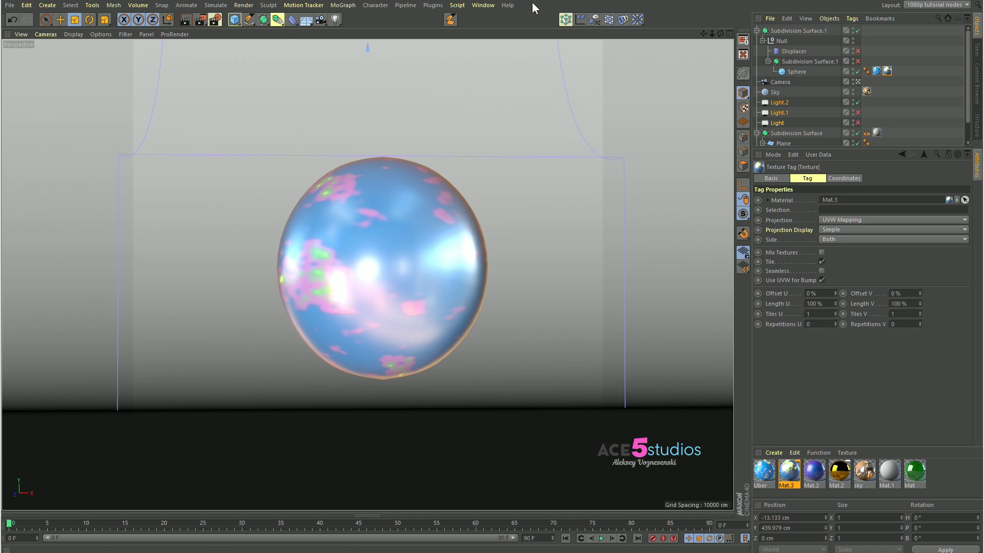
Step: Start an interactive region render (Alt+R) of the spiky sphere scene
key(alt+r)
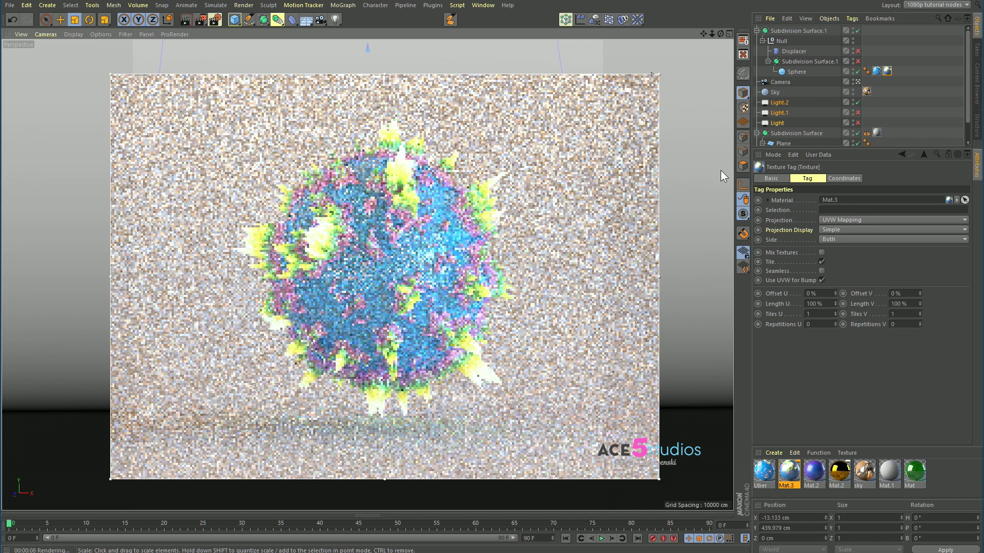
Step: Turn on Global Illumination in the Render Settings
key(ctrl+b)
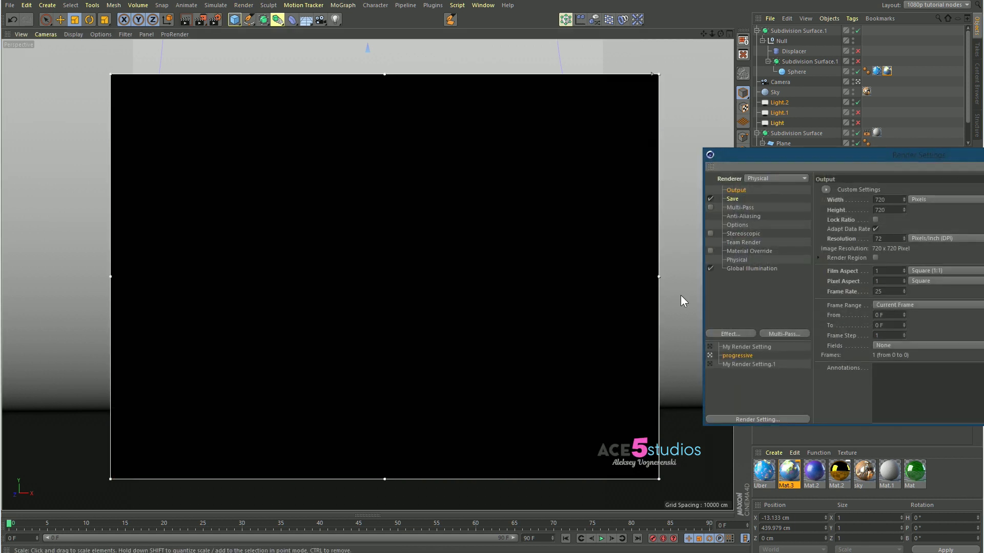
click(709, 268)
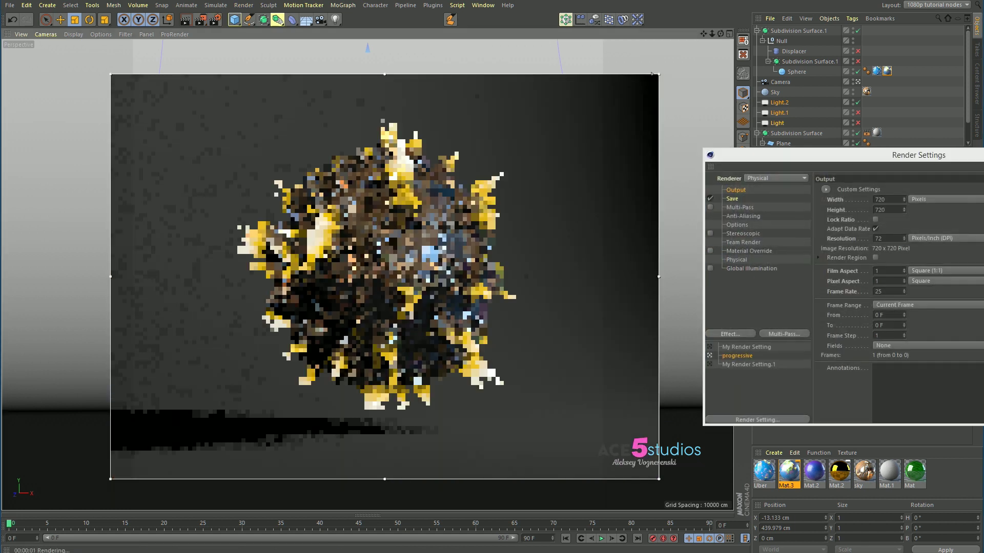
key(ctrl+b)
Step: Enable rendering of Light.1 and Light, then bring up the Mat.3 material
click(858, 112)
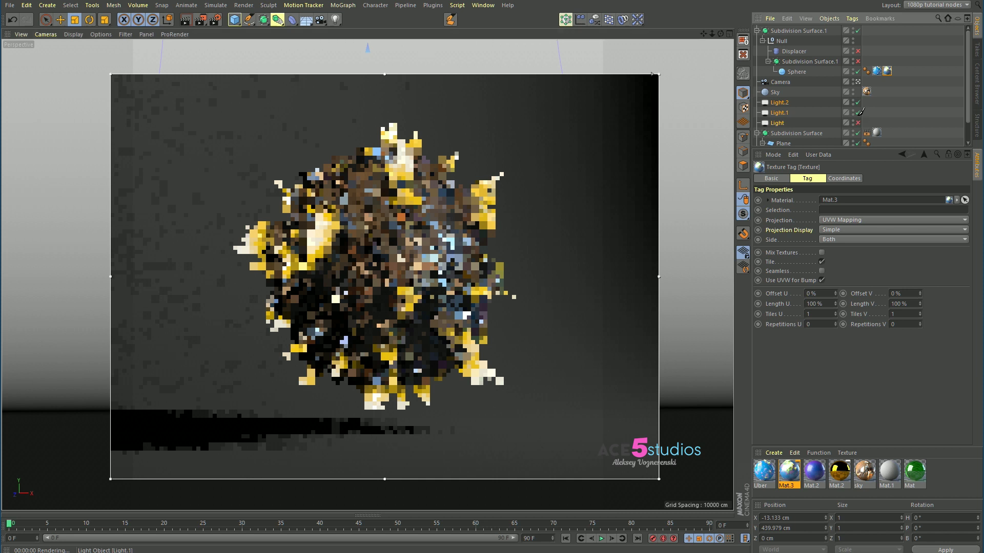
click(857, 123)
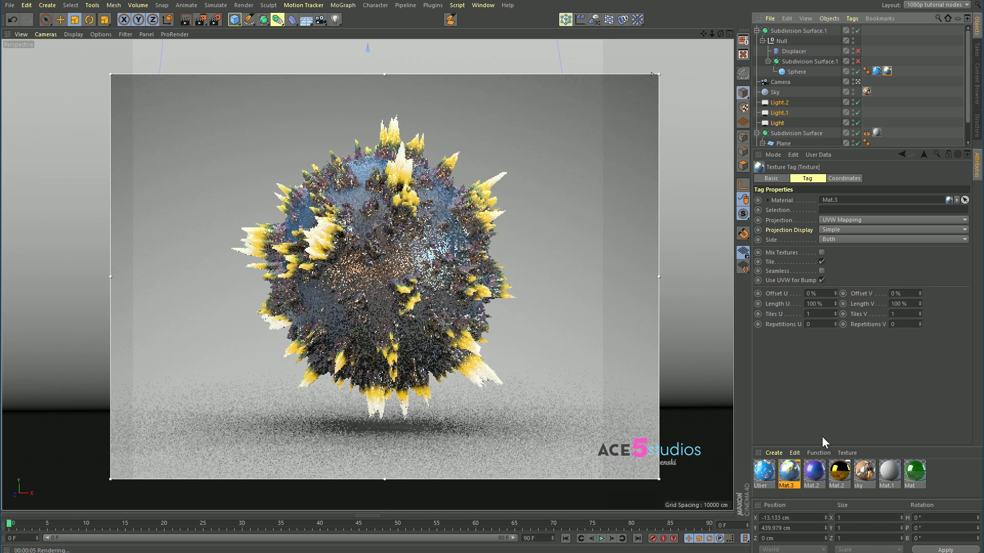
click(783, 470)
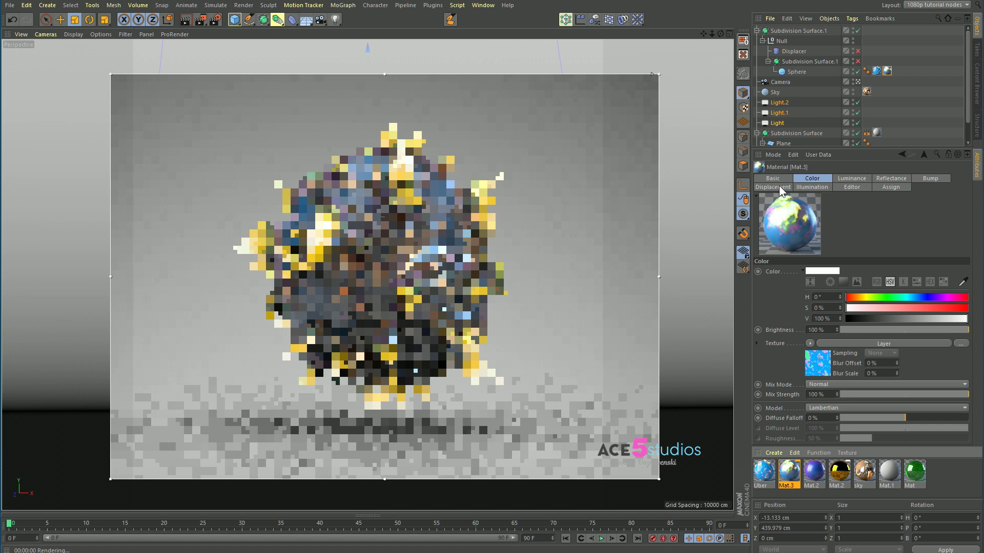
Step: Set Mat.3's displacement Noise shader Global Scale to 100 %
click(779, 186)
click(799, 324)
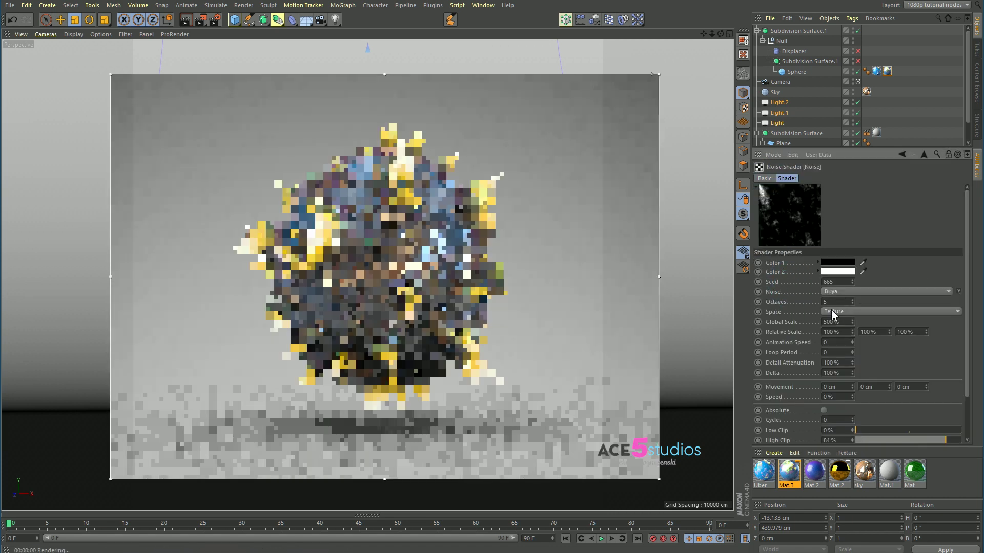
double_click(842, 322)
text(1)
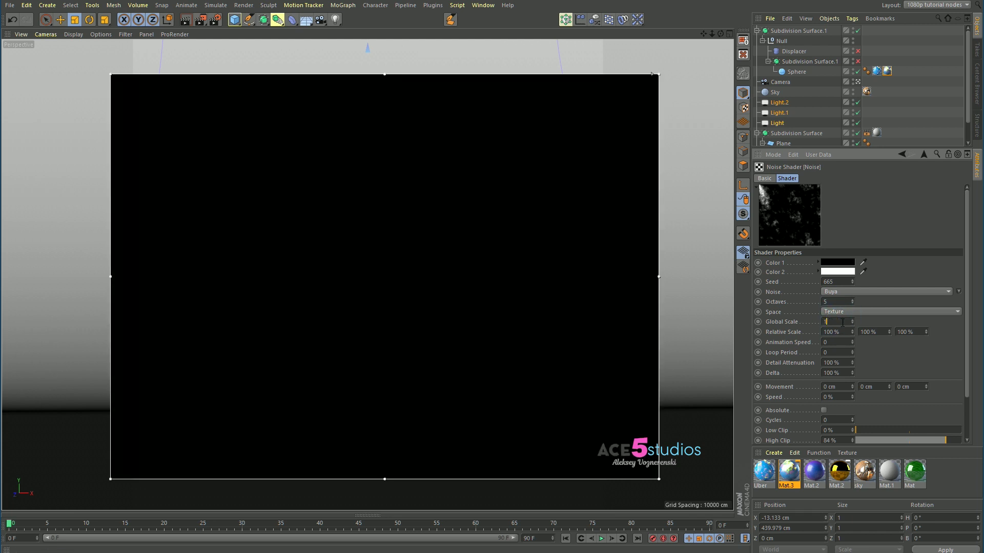
text(00)
key(Return)
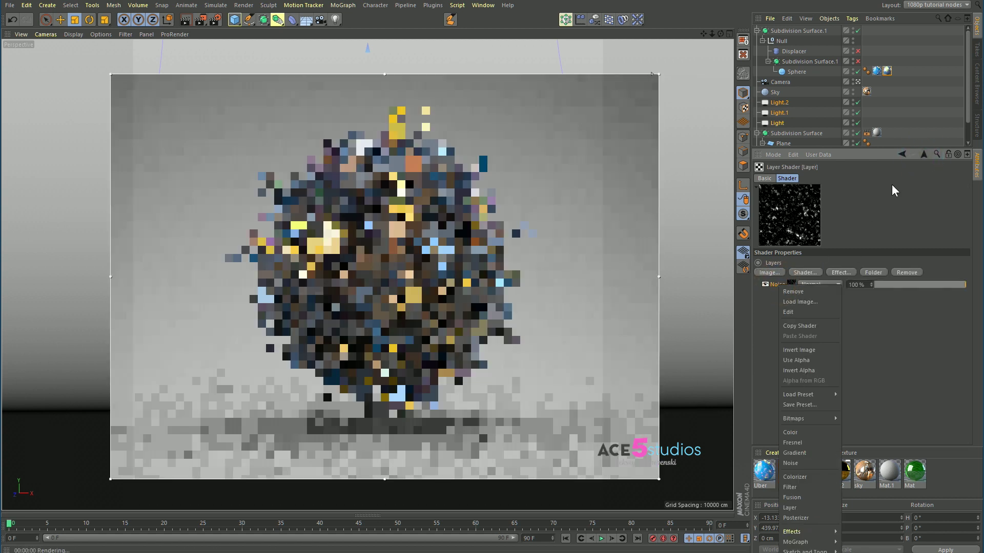
Step: Copy the Noise layer's shader from Mat.3's displacement Layer shader
click(892, 185)
right_click(779, 284)
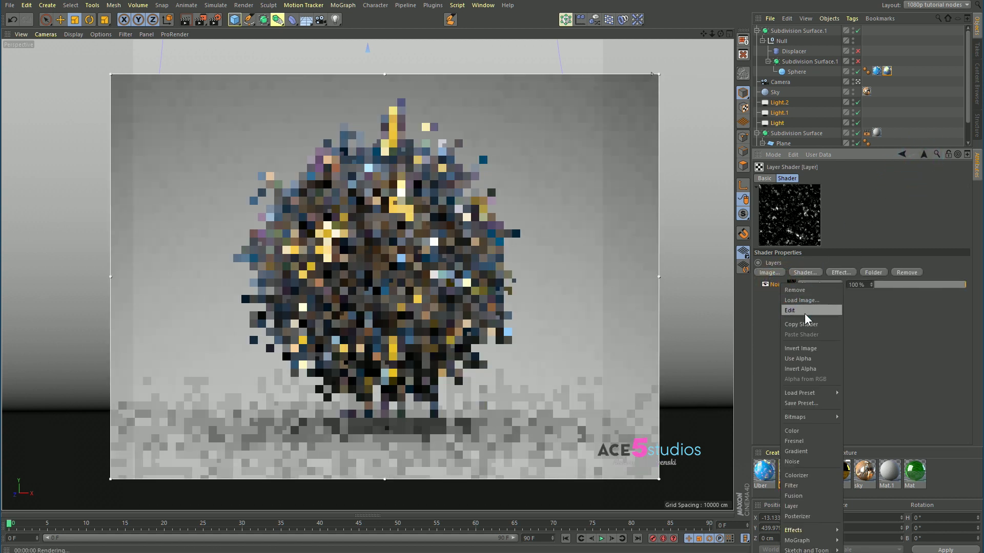
click(813, 323)
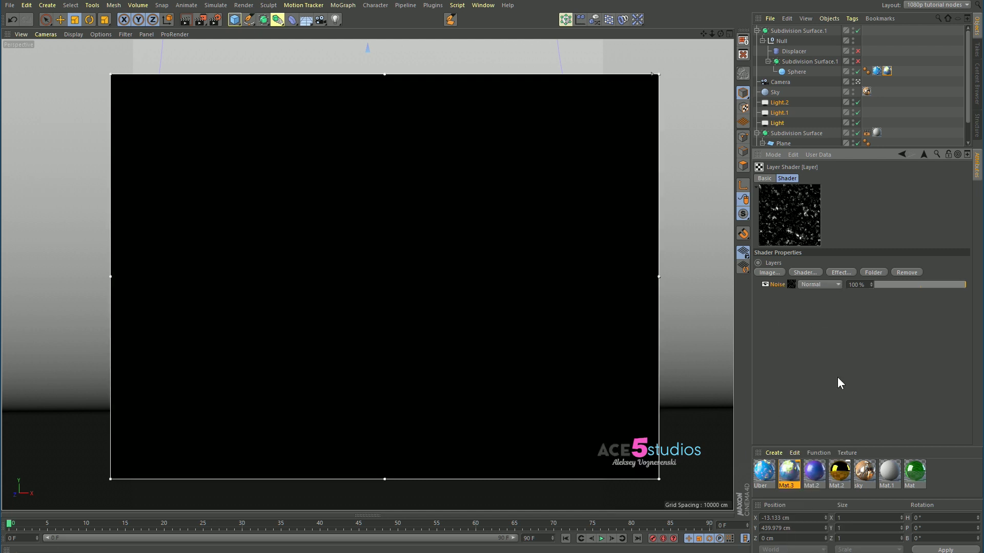
Step: Paste the copied noise as a new Noise layer under Colorize in Mat.3's Color Layer shader
click(922, 155)
click(809, 178)
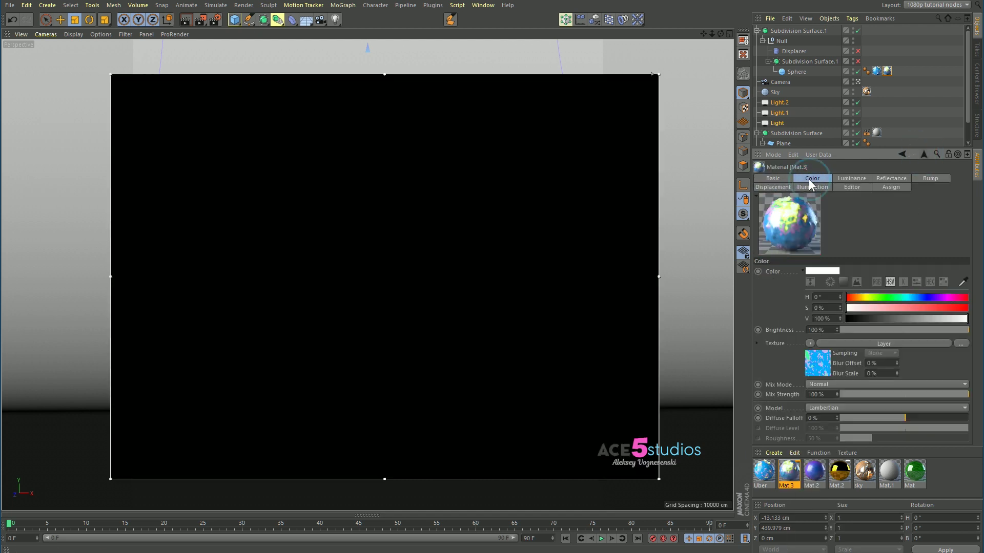
click(812, 326)
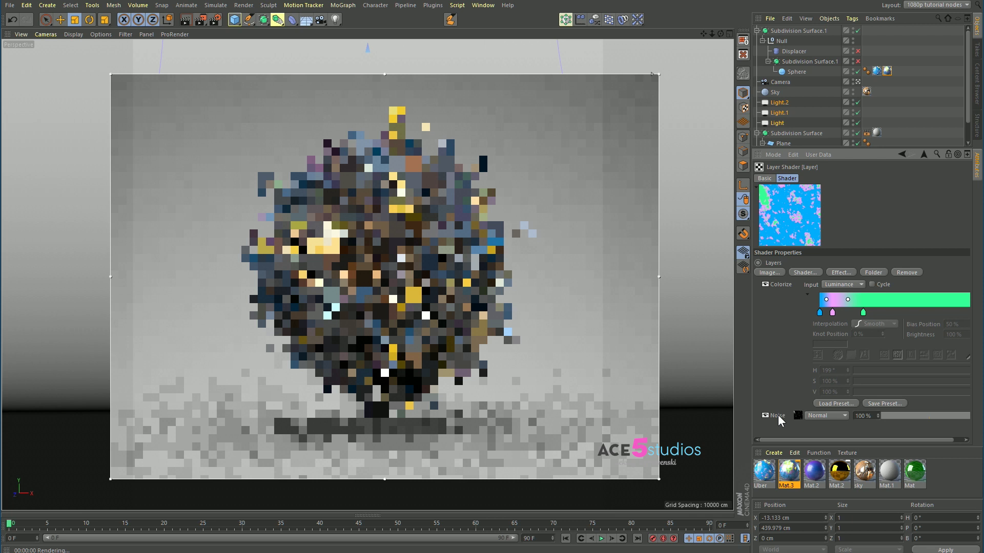
right_click(778, 415)
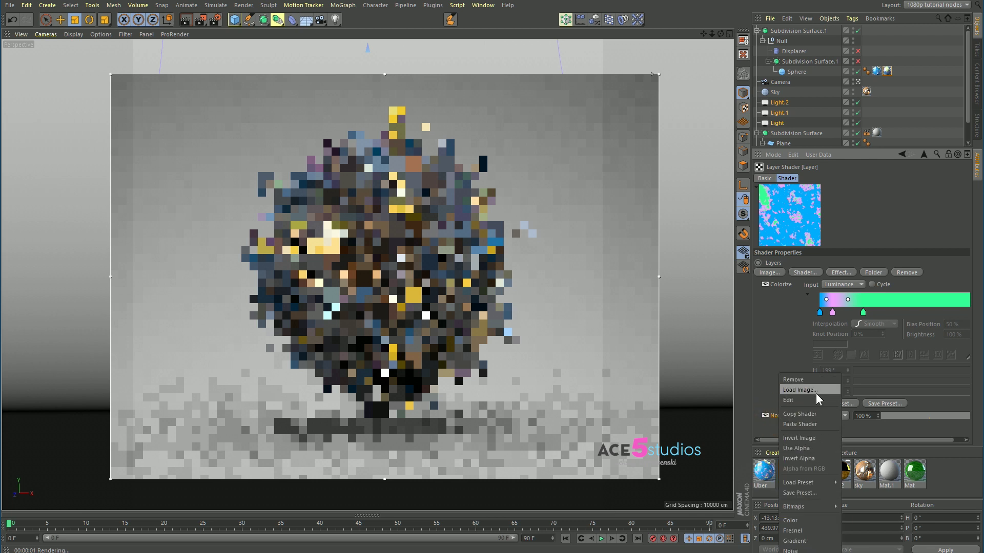
click(809, 423)
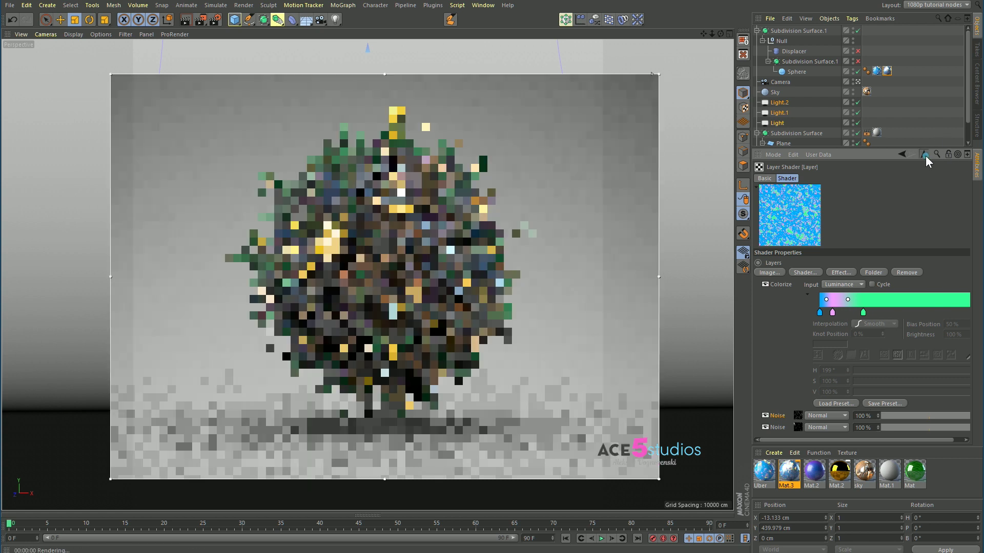
Step: Paste the copied noise as a new layer in Mat.3's Luminance Layer shader
click(925, 156)
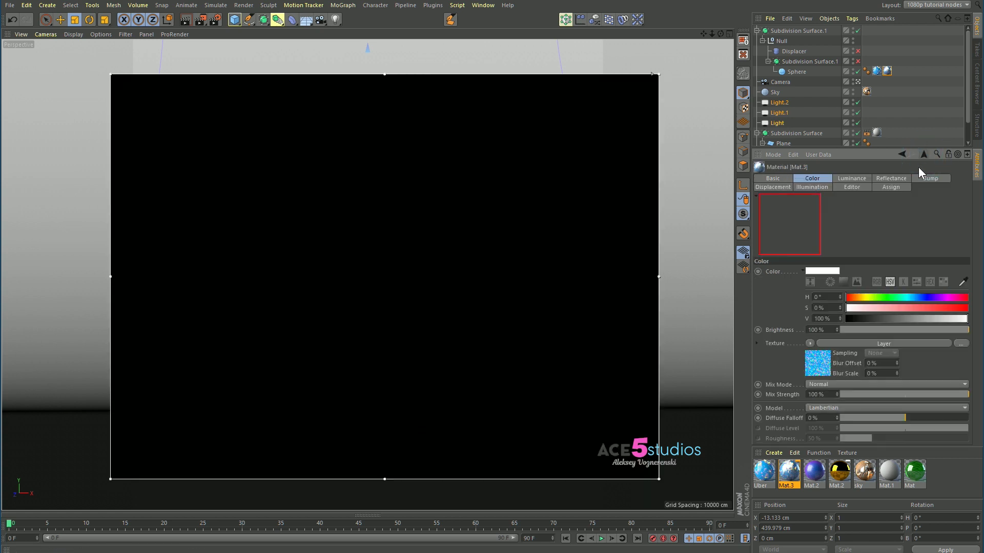
click(814, 359)
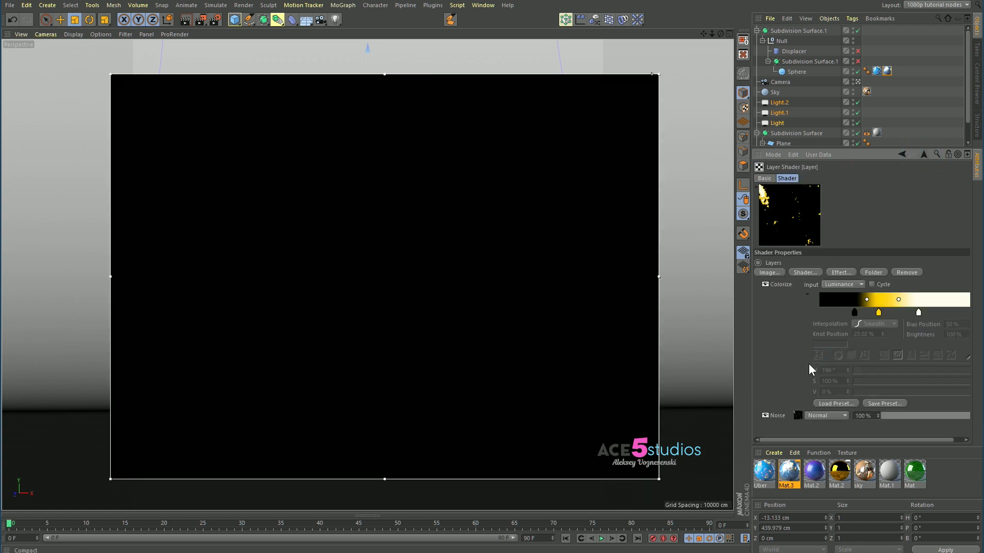
click(776, 417)
click(800, 424)
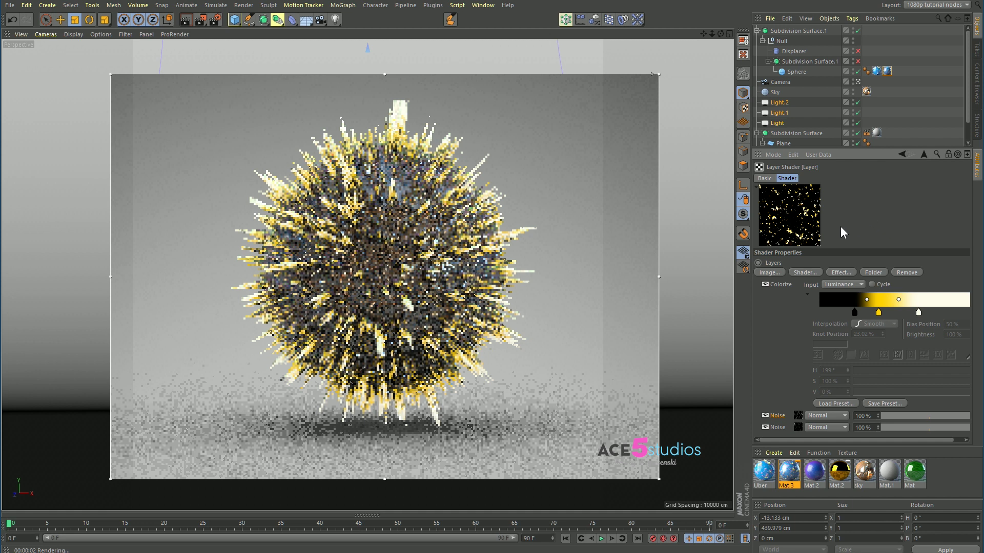
Step: Stop the IRR, move the Mat.3 tag onto Subdivision Surface.1, and load Uber in the Node Editor
key(alt+r)
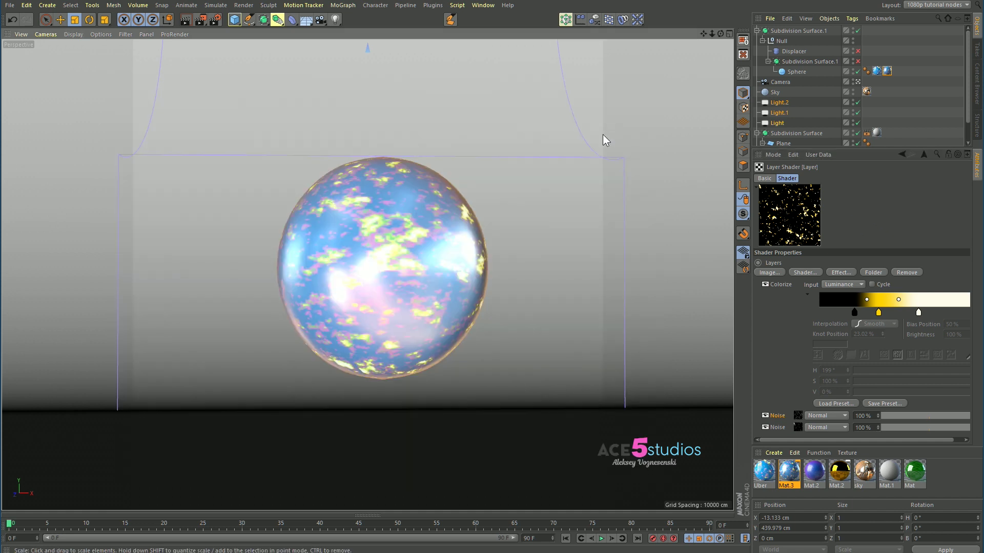
drag(887, 71, 878, 62)
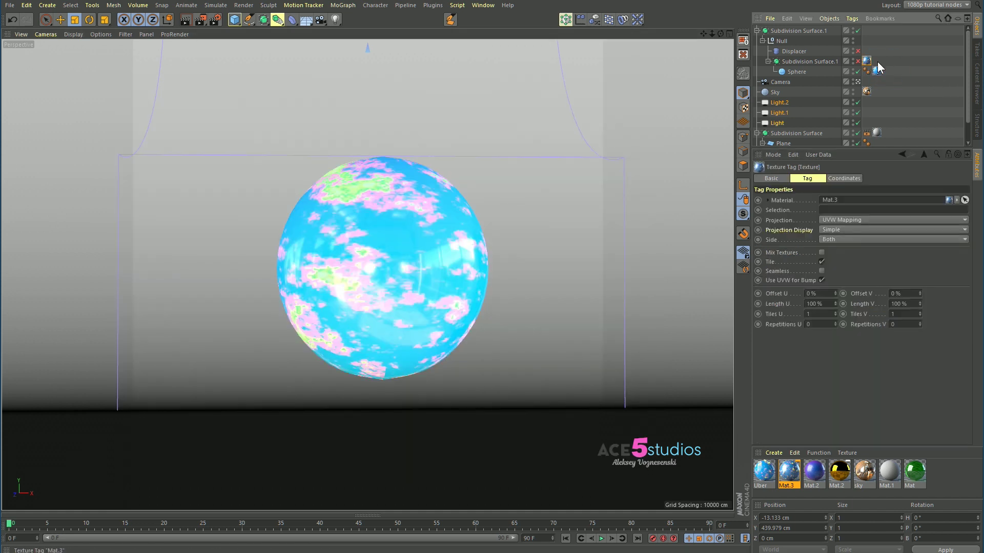
click(877, 71)
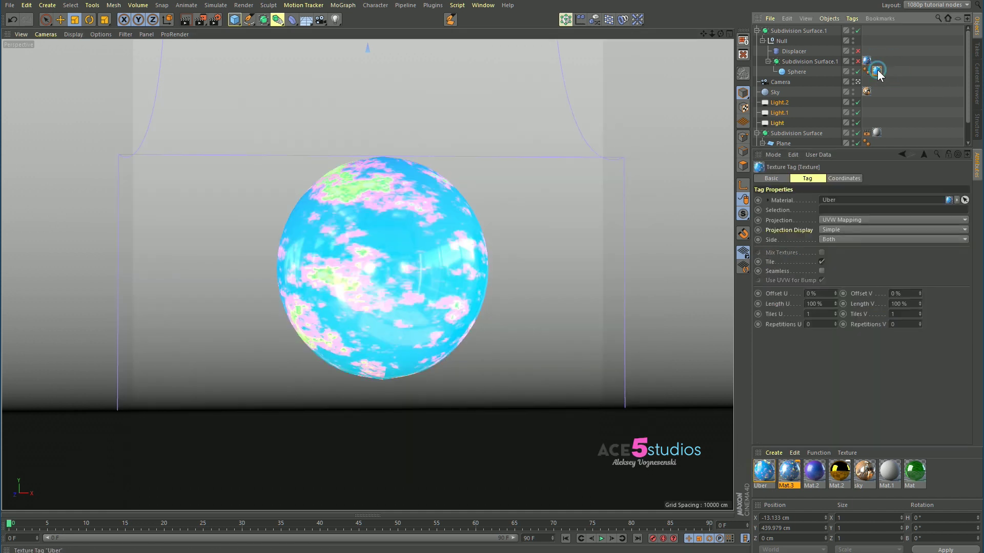
click(101, 517)
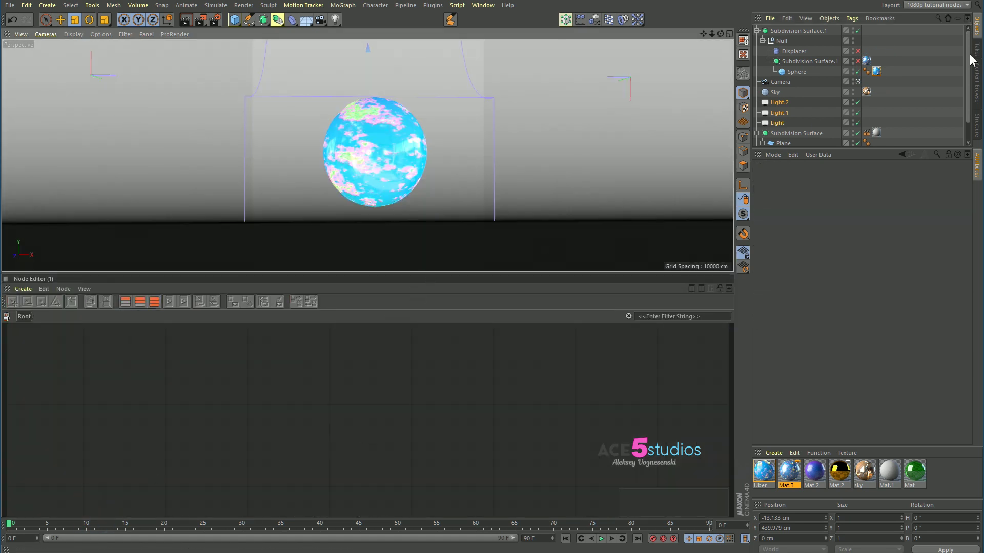
double_click(876, 70)
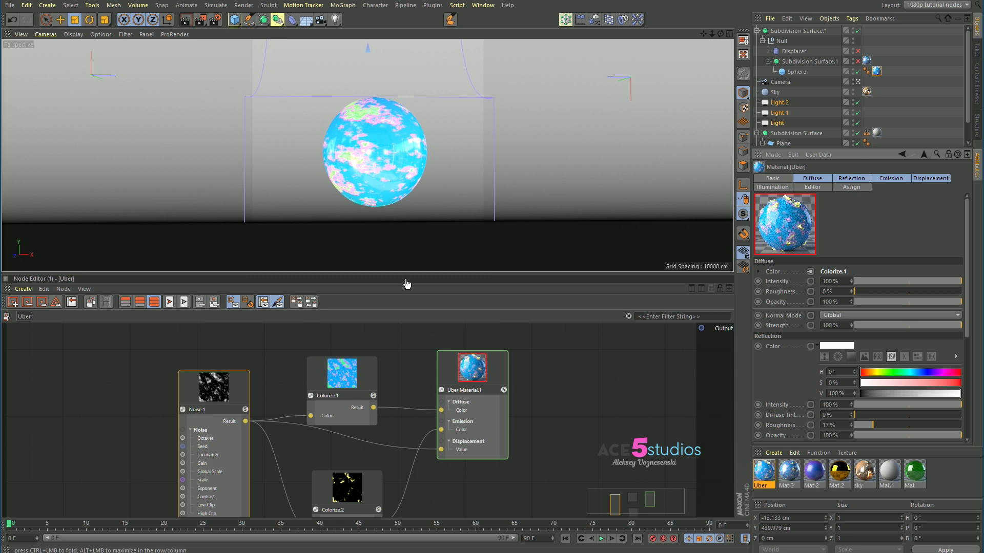
Step: Enlarge the Node Editor and spread apart the Noise.1, Colorize.1 and Colorize.2 nodes
drag(406, 284, 409, 194)
click(236, 303)
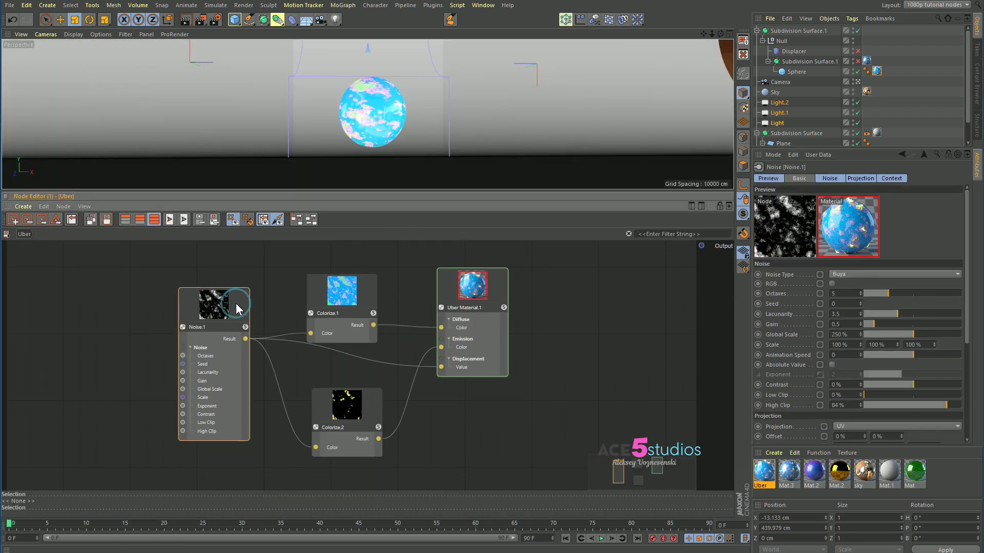
drag(238, 305, 172, 302)
click(352, 292)
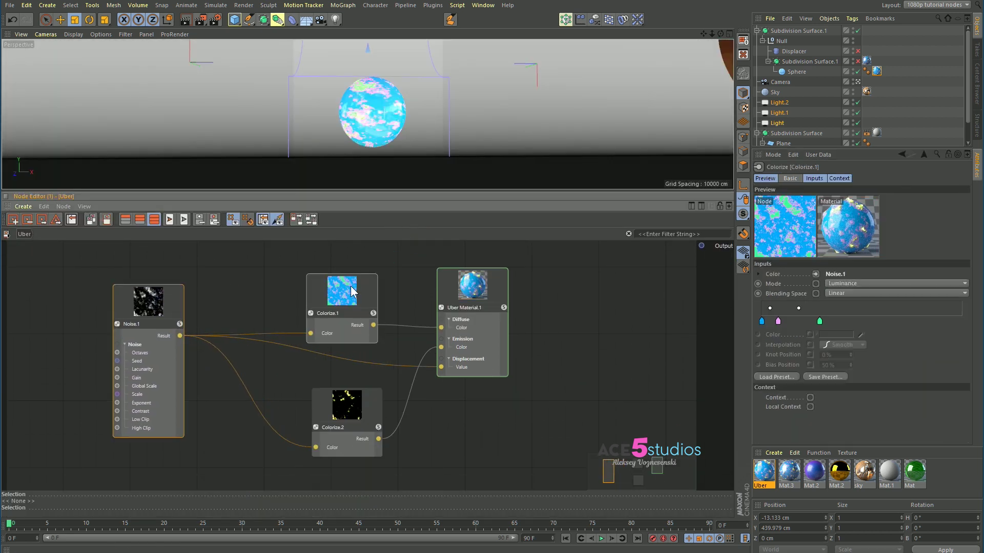
drag(352, 292, 342, 270)
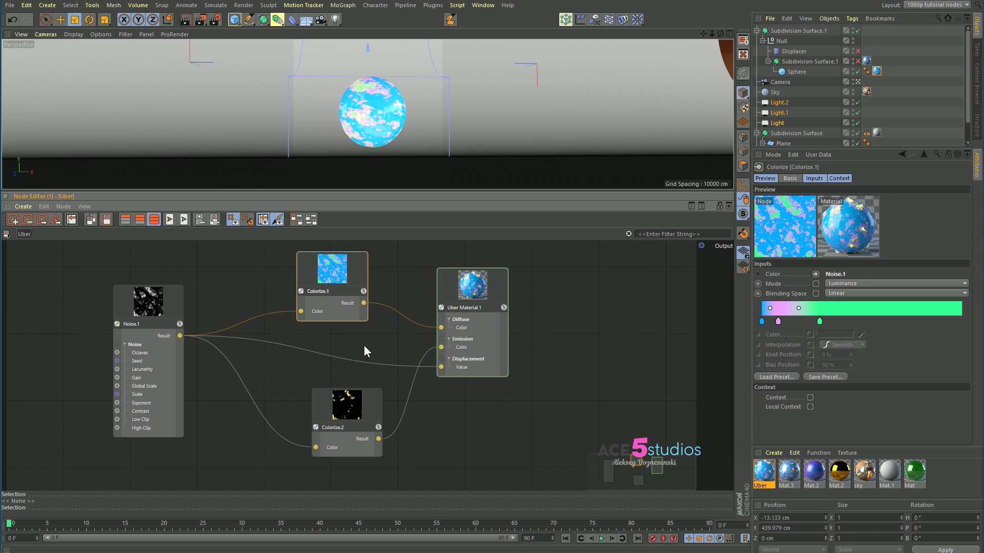
click(374, 411)
drag(373, 410, 347, 414)
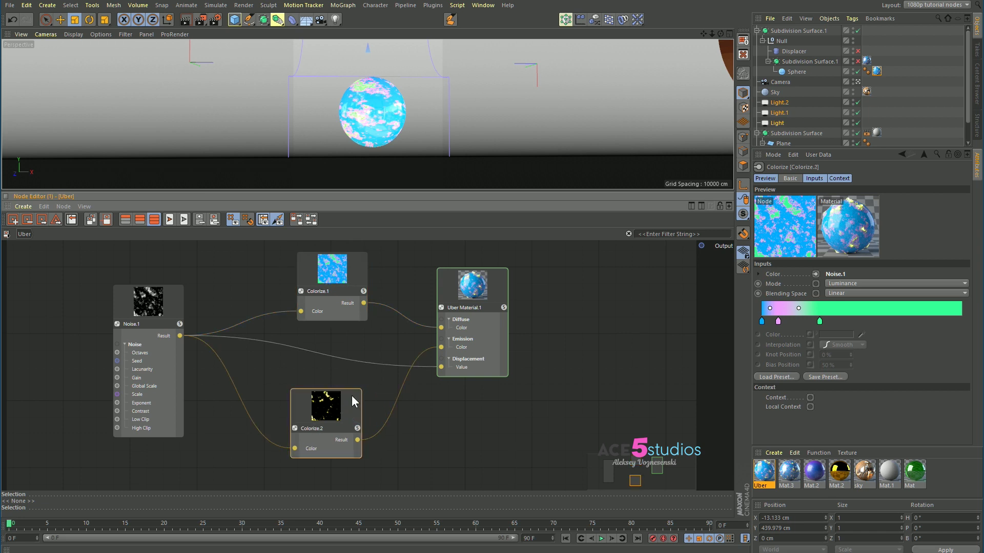
Step: Split into Perspective and Top views, make them taller, and start a region render
ctrl+click(343, 199)
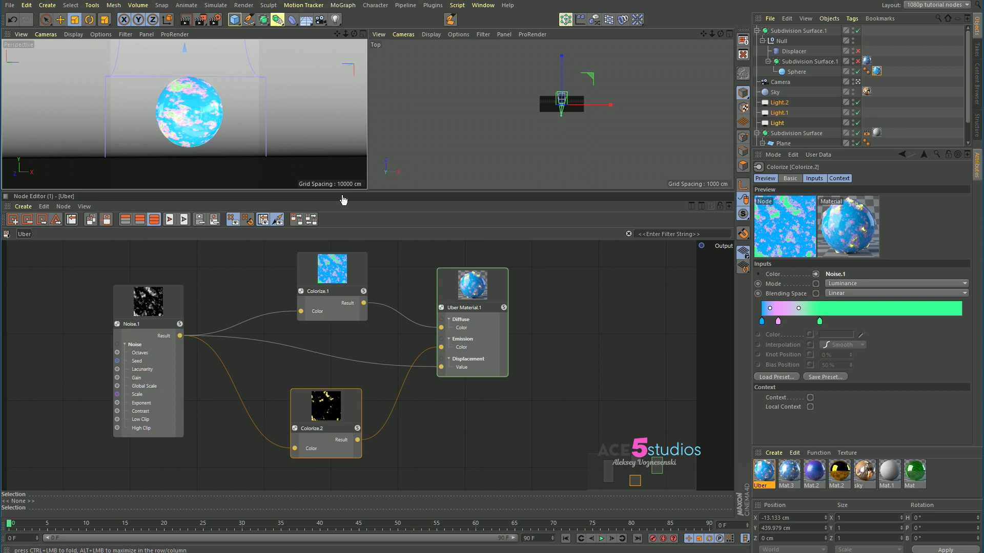
drag(358, 193, 320, 256)
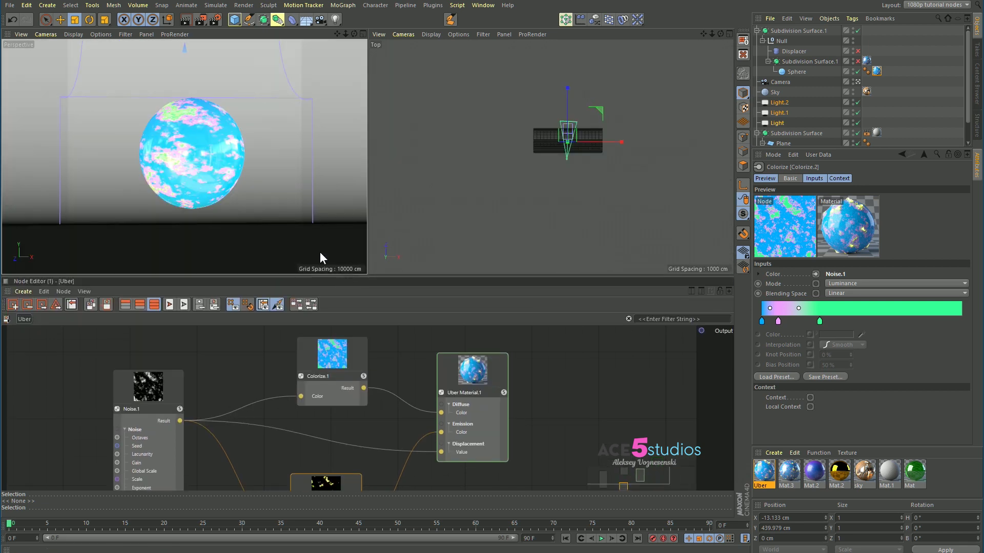
key(alt+r)
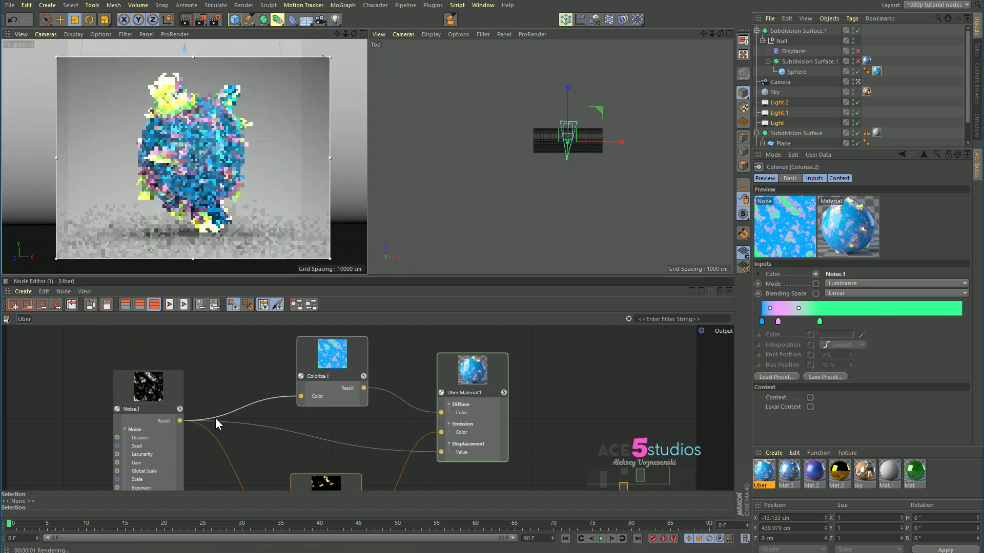
Step: Switch Noise.1 to the Electric noise type with a 50 % Global Scale
click(179, 389)
click(943, 274)
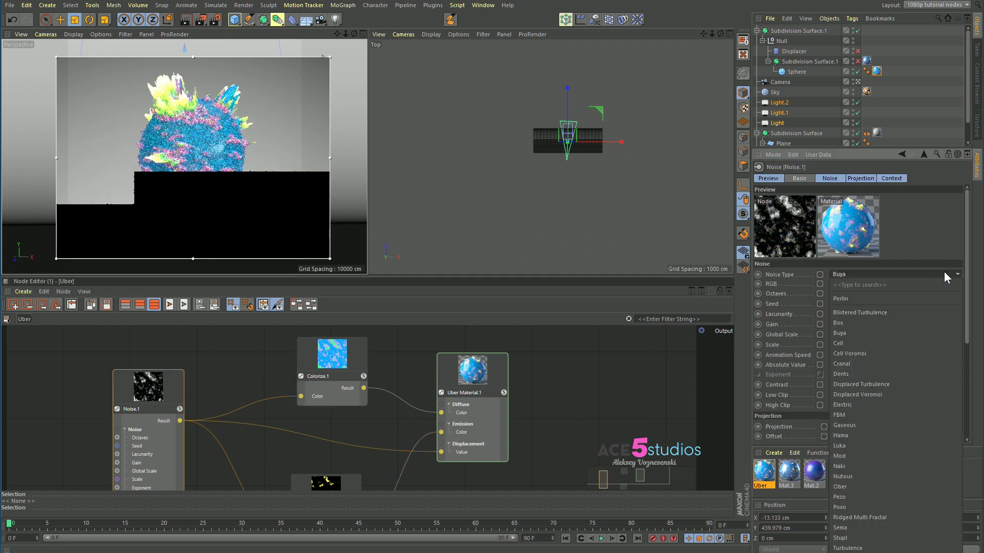
click(873, 403)
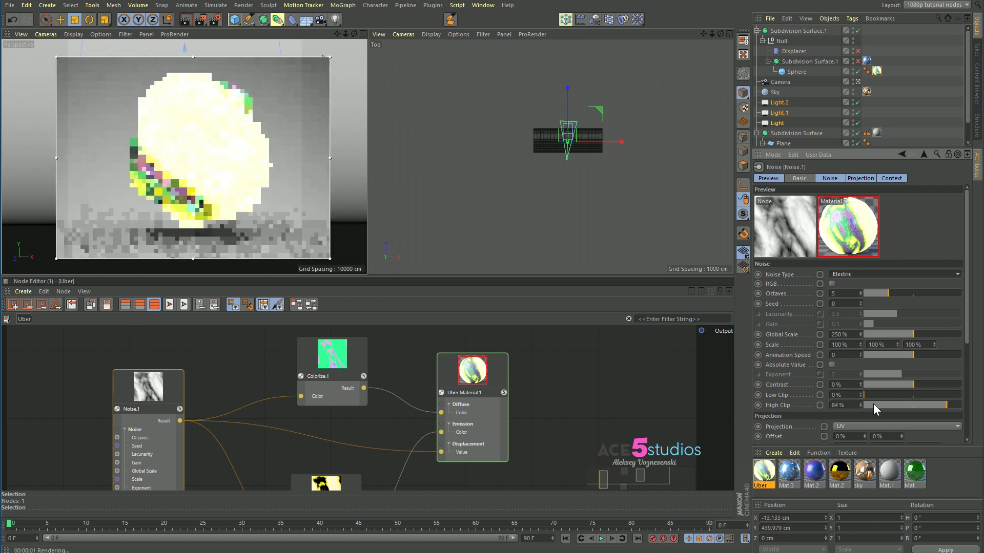
click(848, 334)
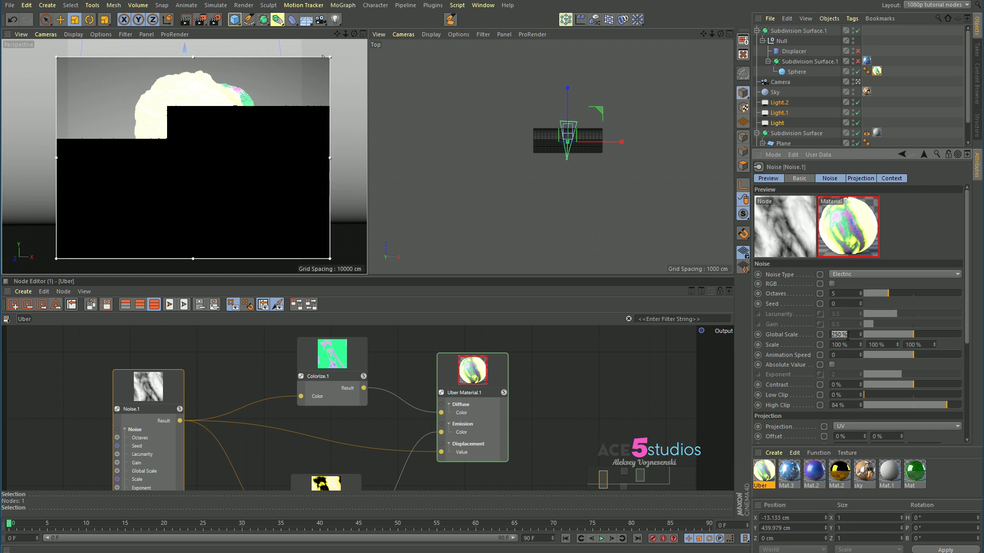
text(50)
key(Return)
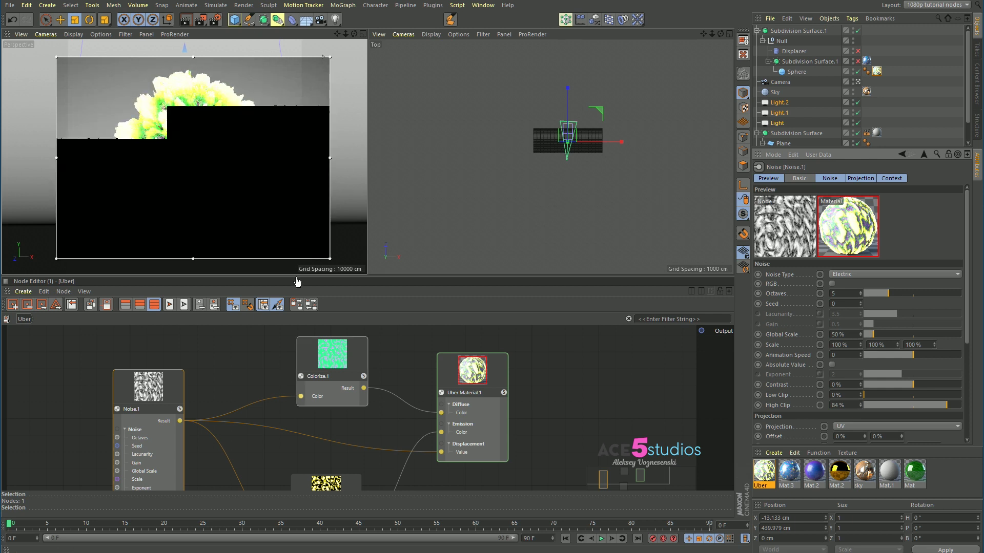
Step: Shift a Colorize.2 gradient knot toward yellow, then delete the Sphere's Uber tag
drag(351, 484, 351, 437)
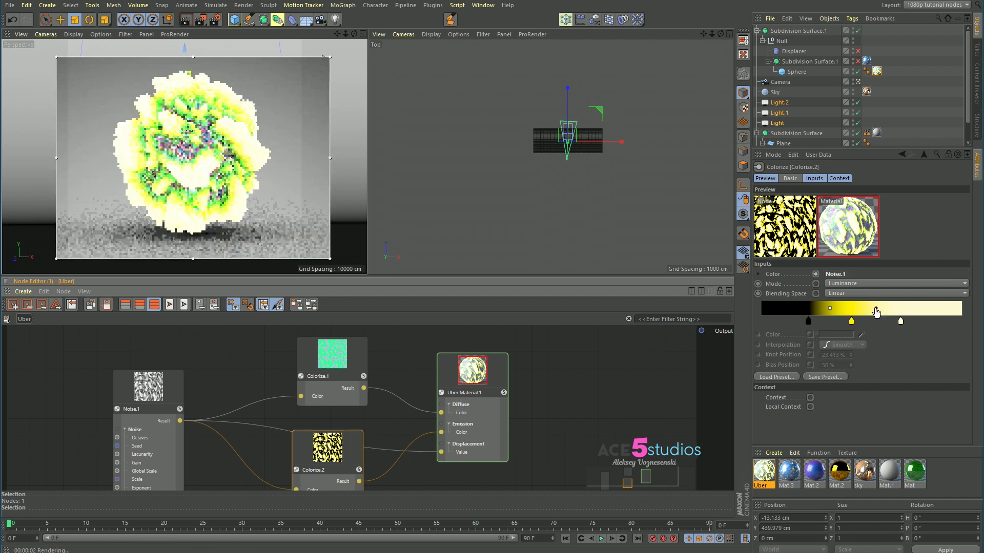
drag(850, 327, 923, 328)
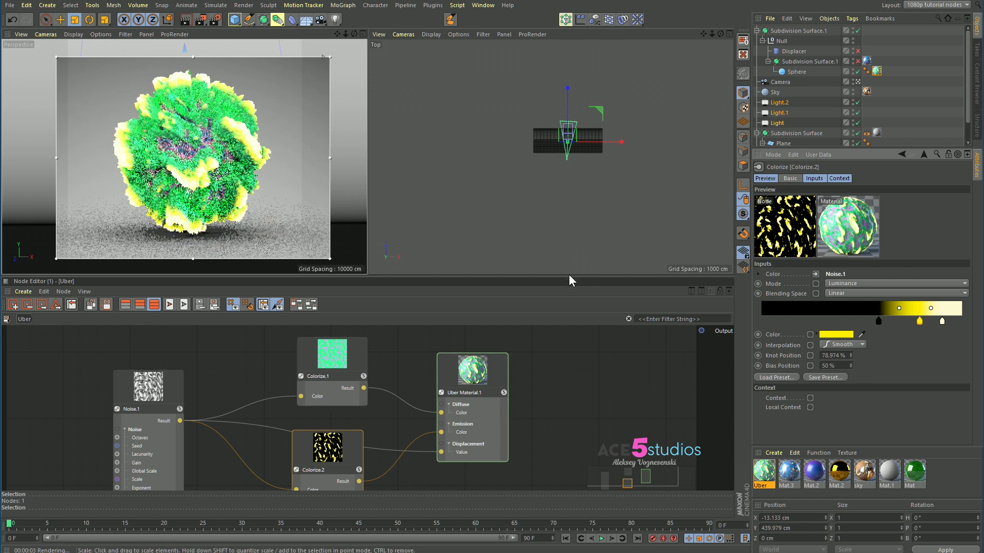
click(877, 71)
key(Delete)
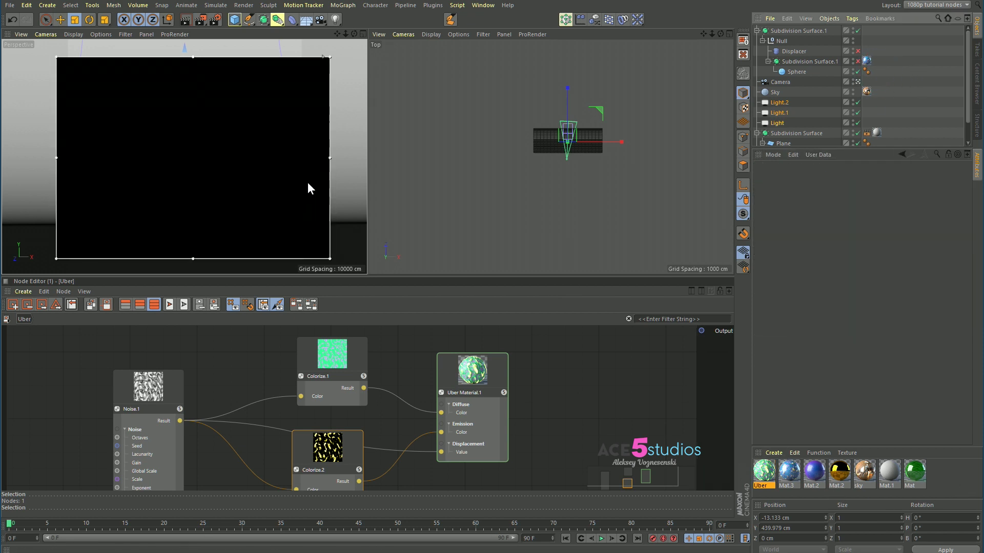
Step: Stop the render, create a new Uber material, and load its node graph
key(alt+r)
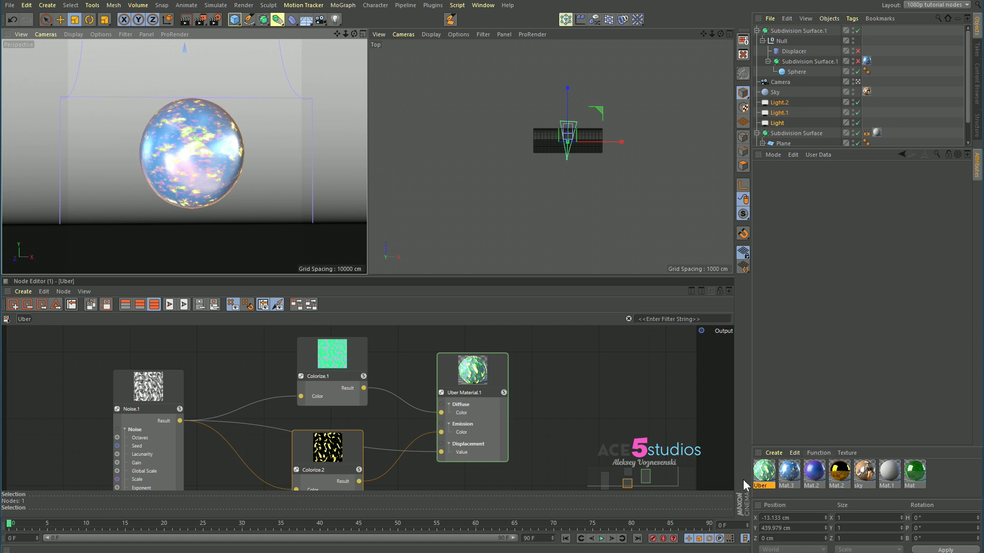
click(775, 453)
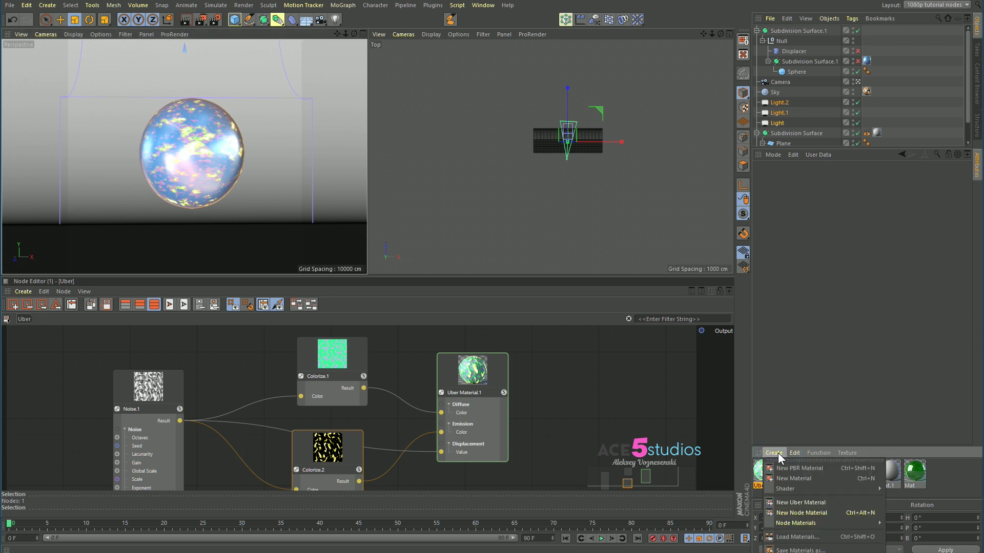
click(778, 454)
click(778, 454)
click(802, 501)
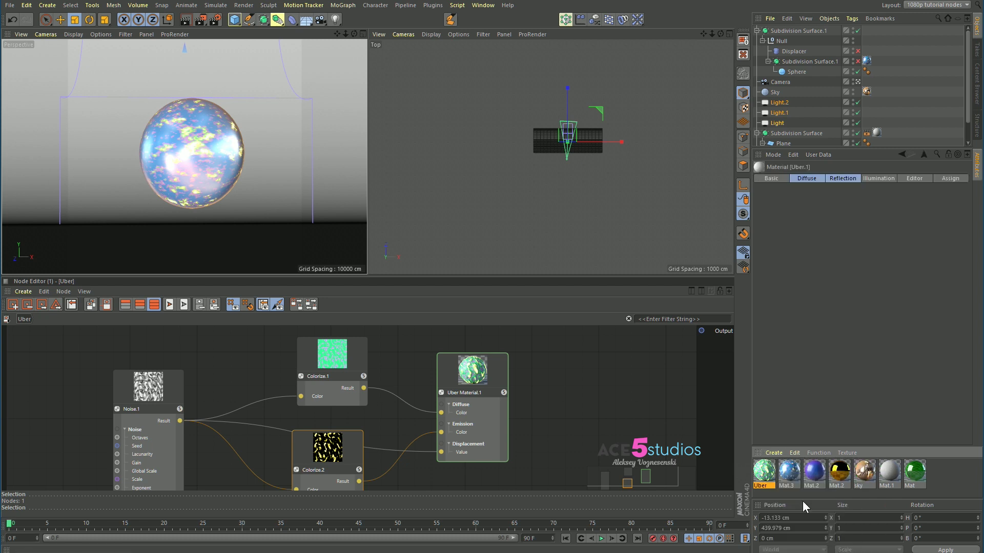
double_click(765, 481)
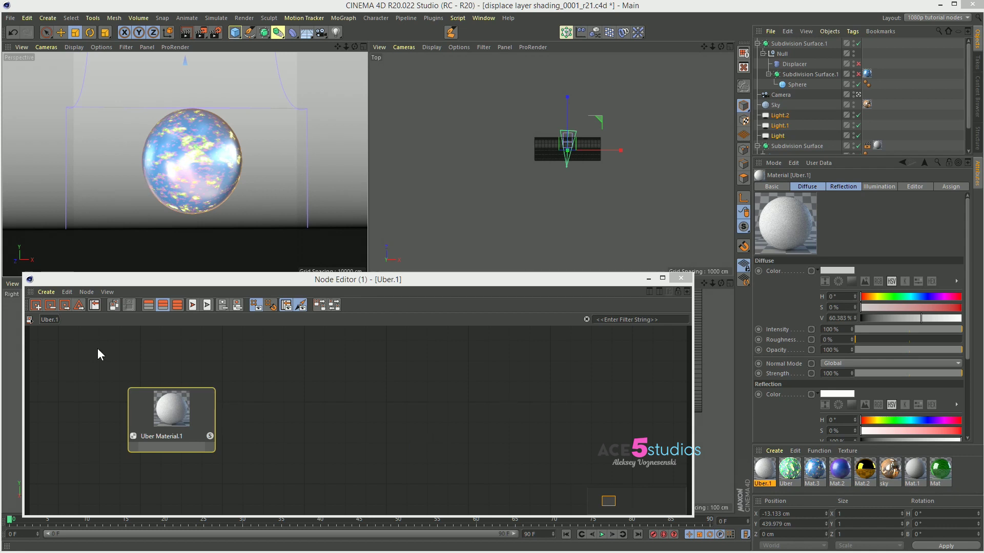
Step: Reposition the Uber Material.1 node, collapse it to connected ports, and center it
drag(197, 407, 486, 401)
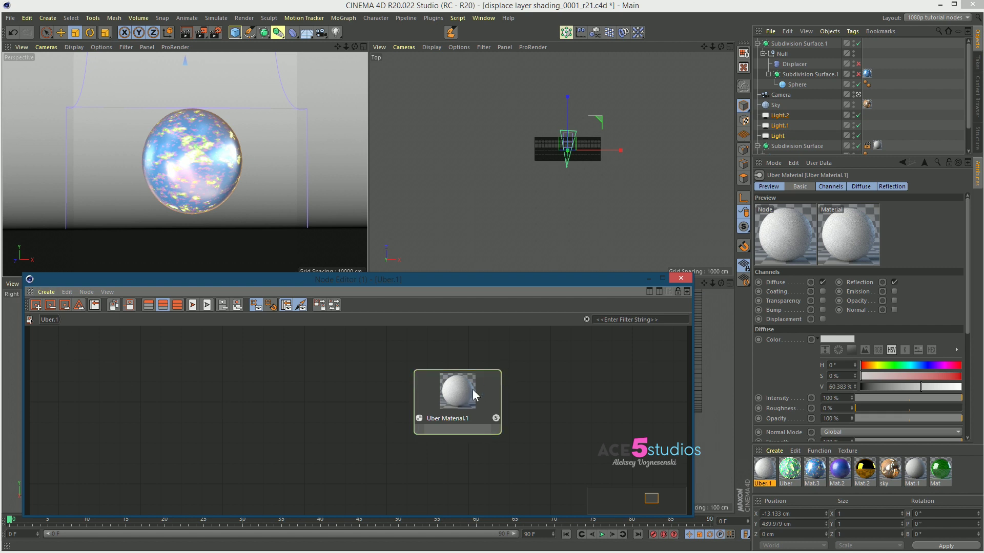
drag(492, 395, 486, 378)
click(176, 306)
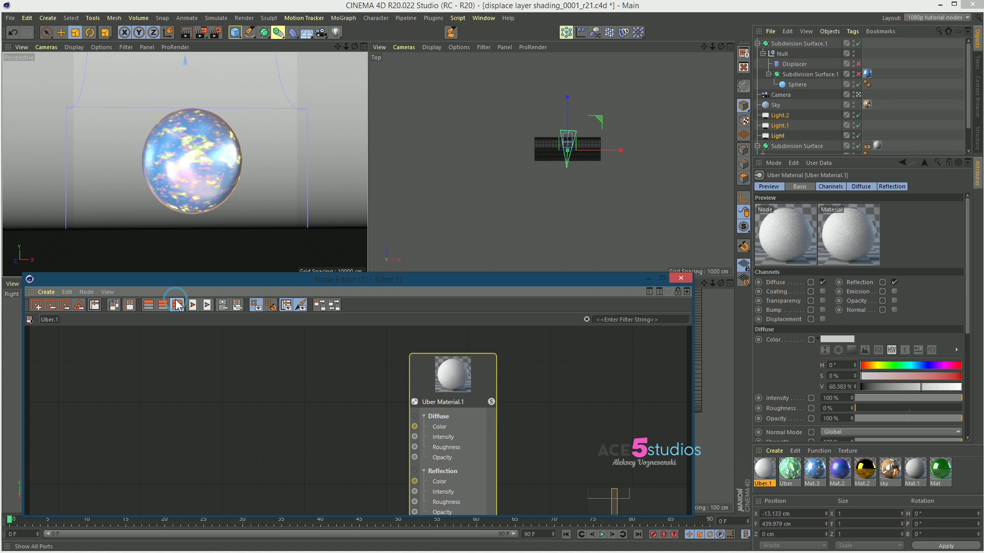
scroll(471, 388, down, 2)
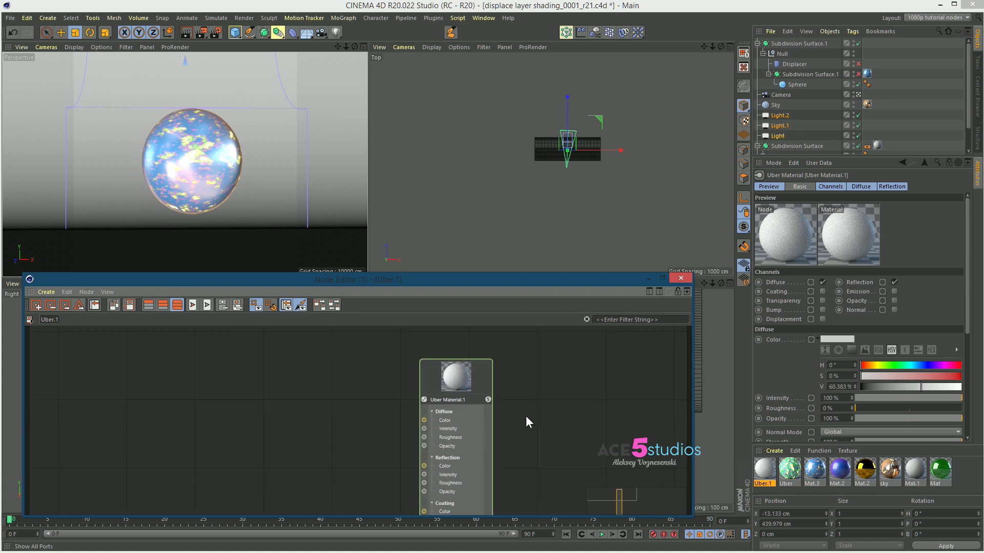
click(163, 306)
key(h)
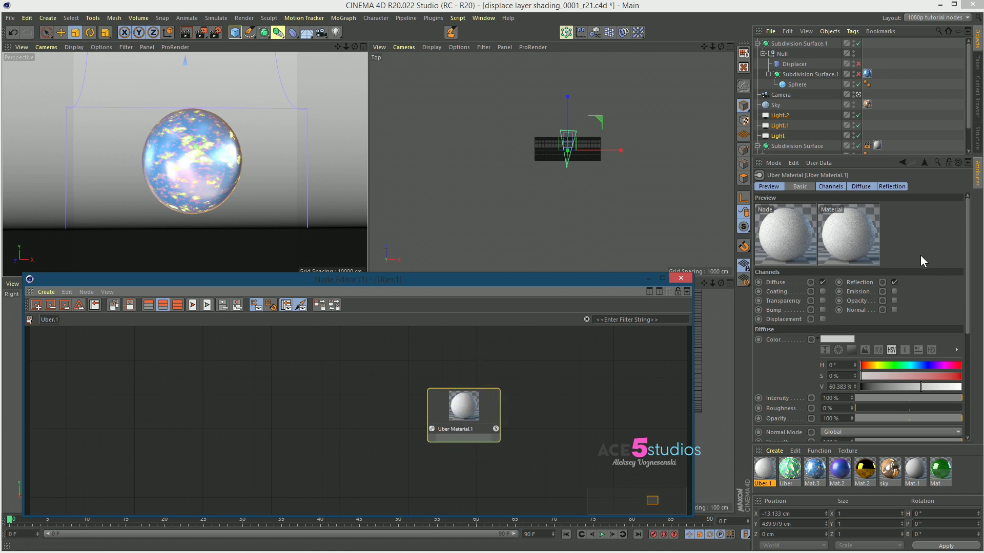
scroll(922, 259, down, 3)
scroll(932, 260, up, 3)
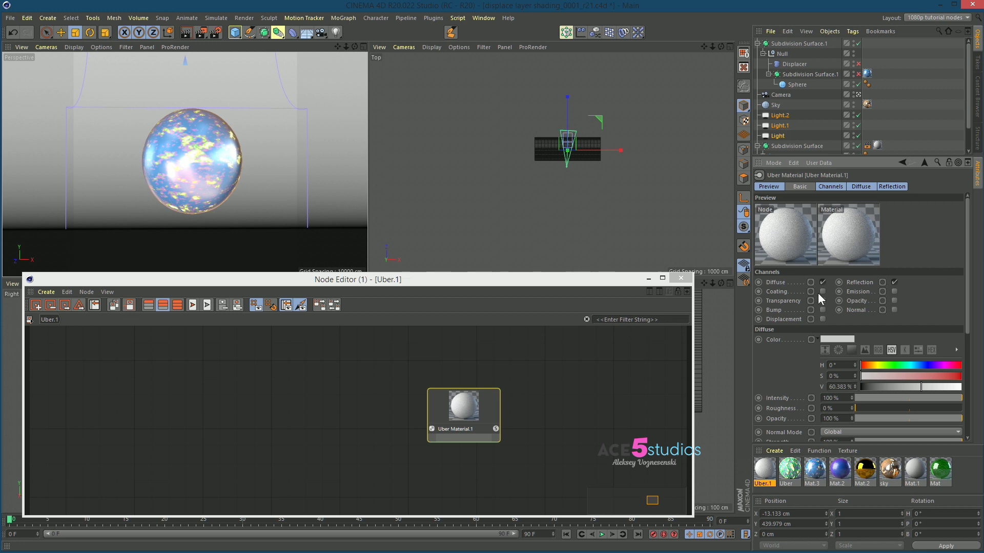
Step: Tick the Uber material's Displacement channel, turning Emission on briefly and then back off
click(894, 291)
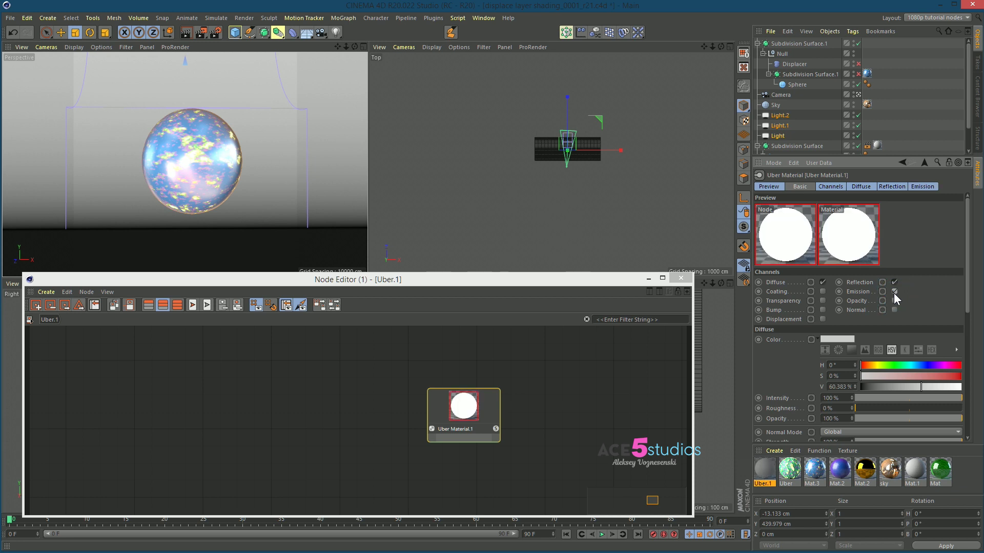
click(823, 319)
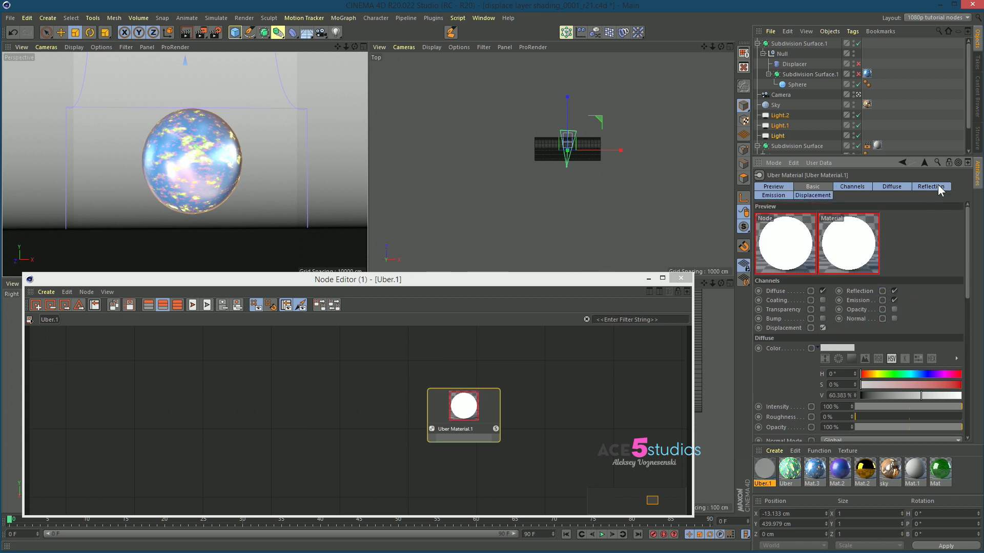
click(809, 197)
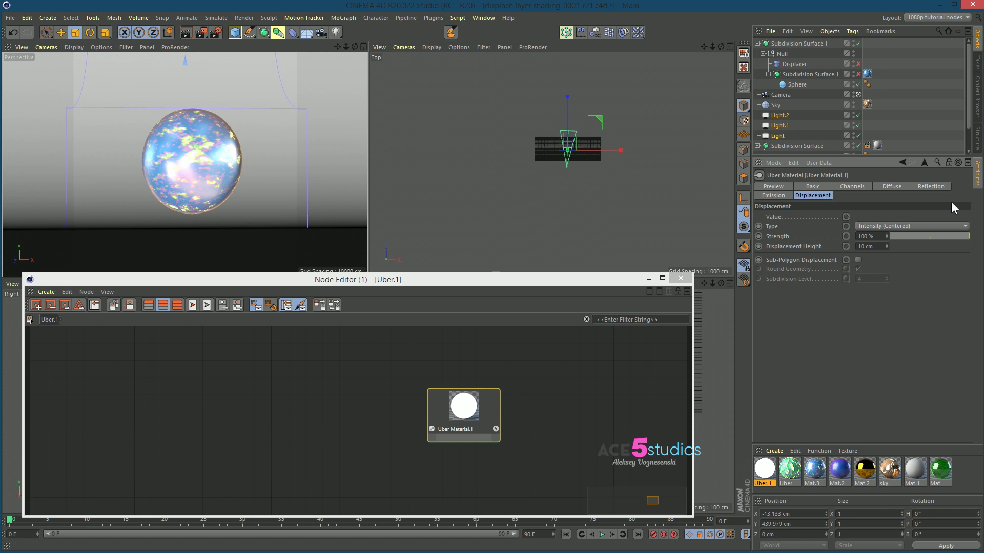
click(785, 186)
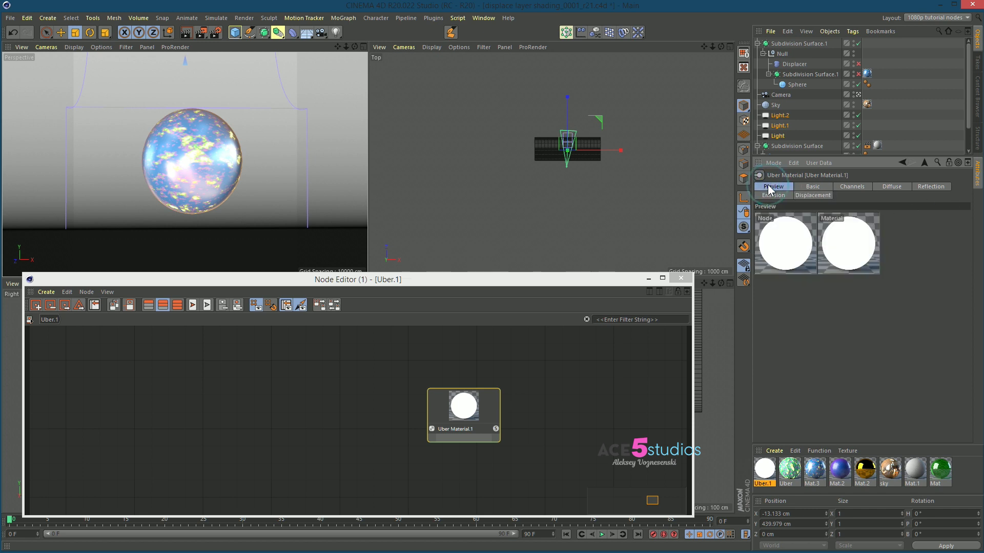
click(813, 187)
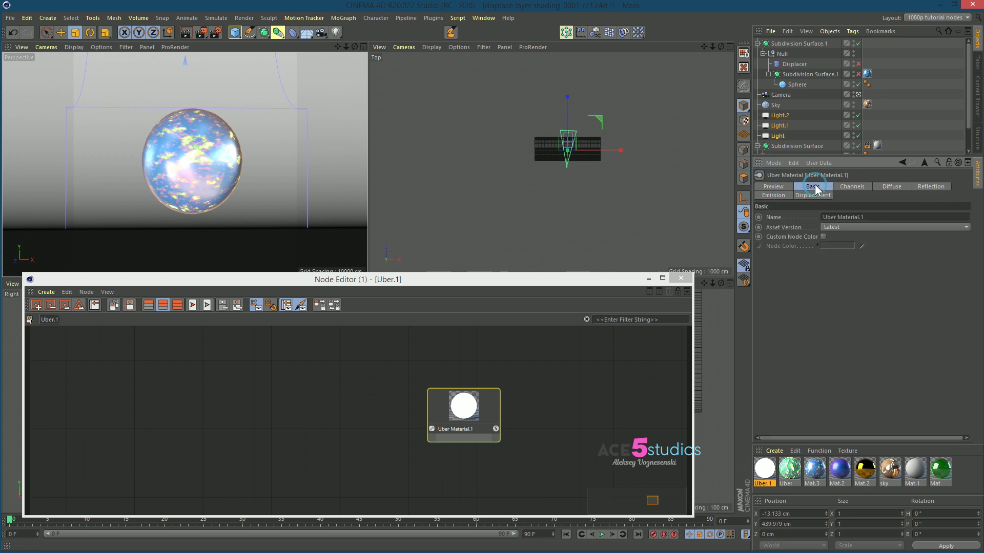
click(854, 188)
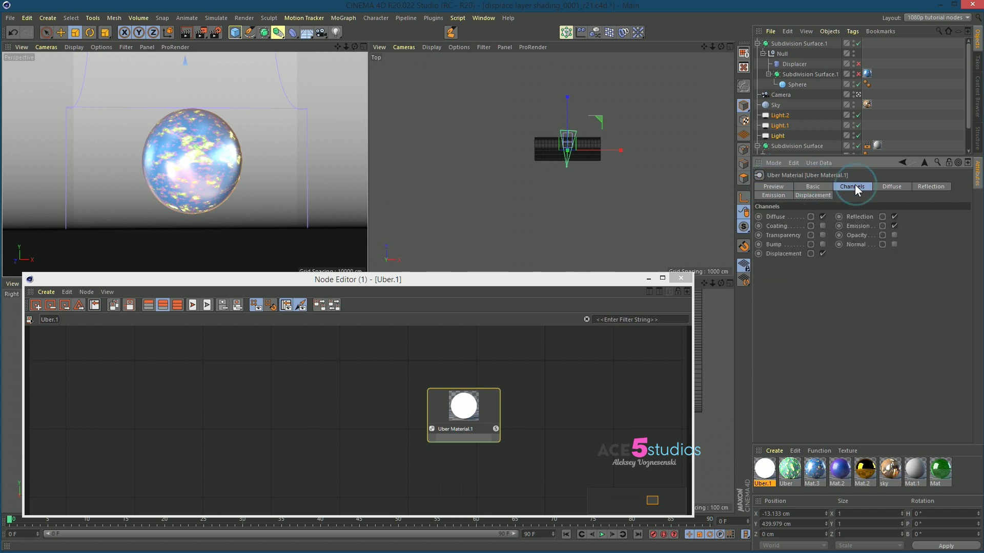
click(895, 225)
click(811, 187)
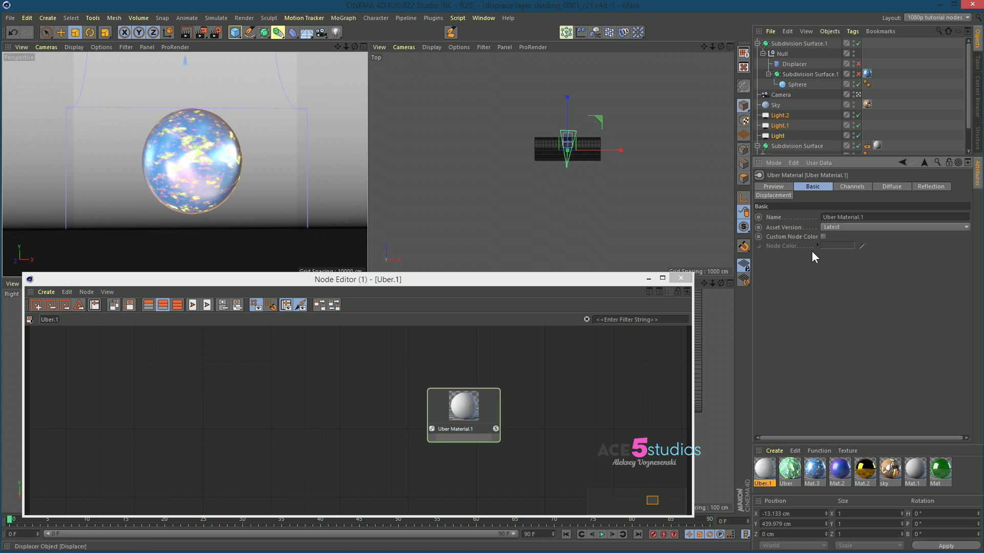
Step: Apply the Uber.1 material to the Sphere
mouse_move(764, 468)
mouse_down()
mouse_move(837, 62)
mouse_move(797, 85)
mouse_up()
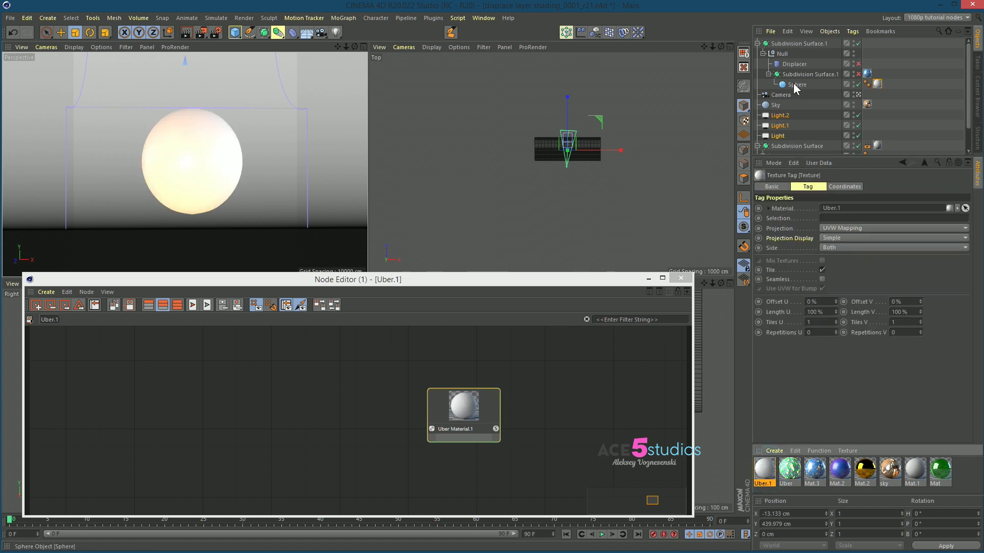
click(766, 474)
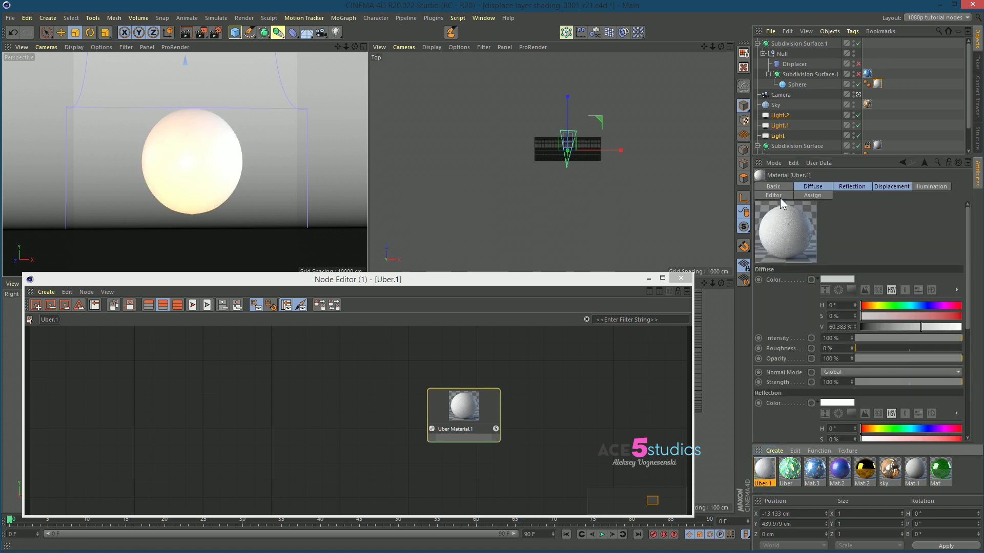
click(879, 234)
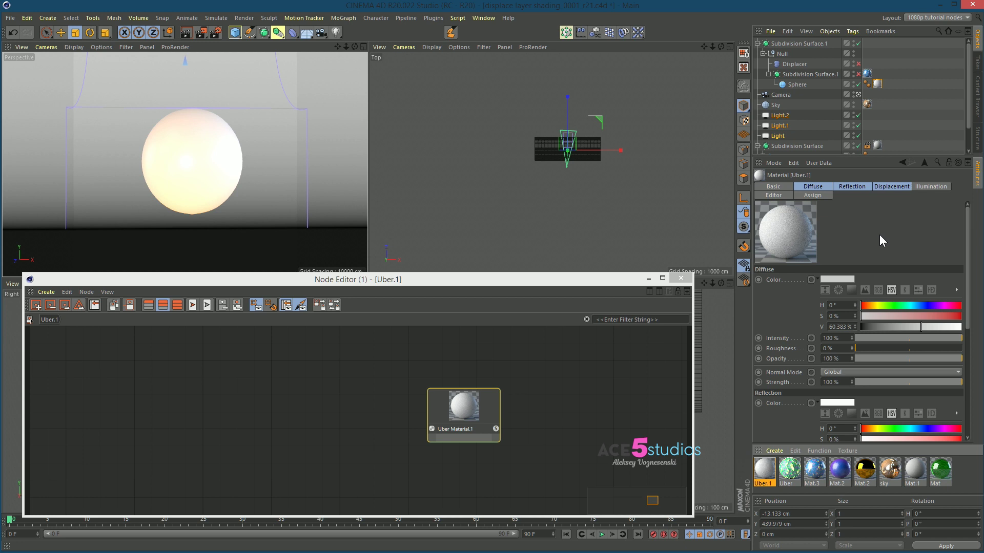
Step: Add a Noise node to the Uber.1 graph via the 'noise' node search and move it left
double_click(300, 388)
text(noise)
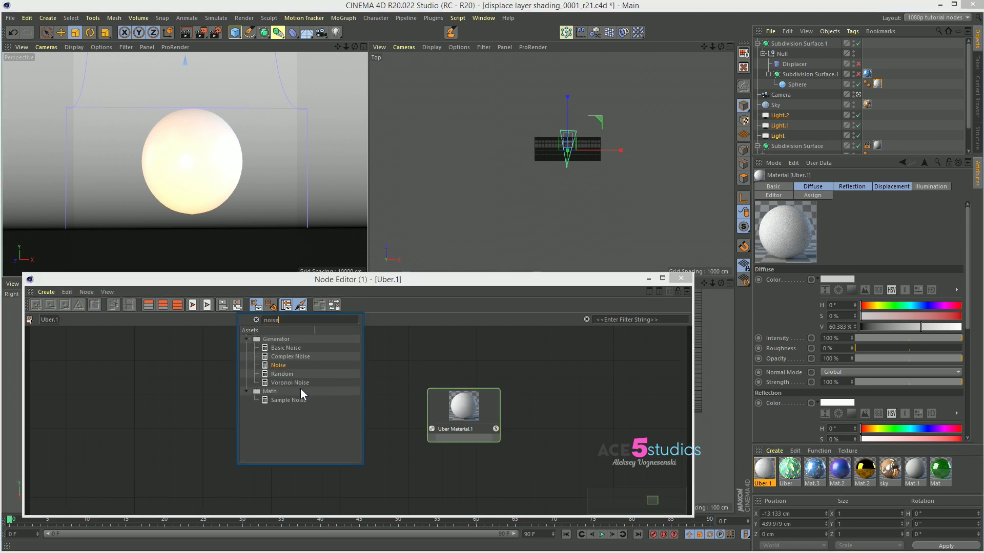
double_click(283, 362)
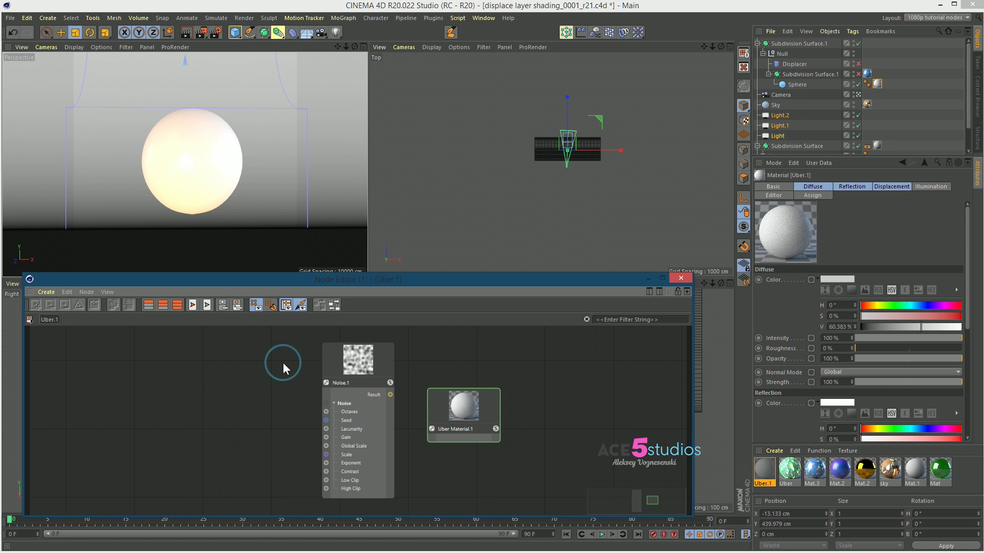
drag(350, 349, 274, 355)
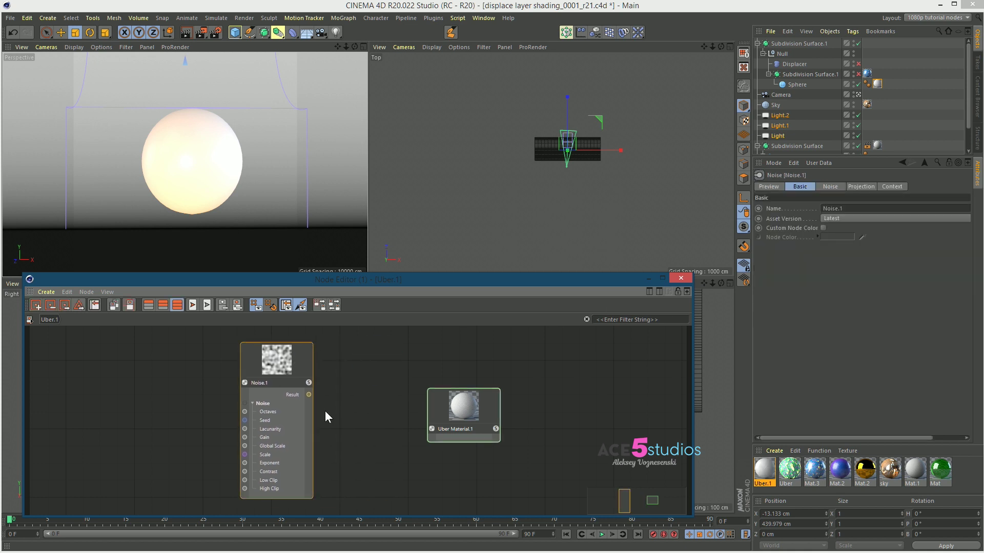
Step: Change Noise.1's noise type from Perlin to Dents
click(830, 186)
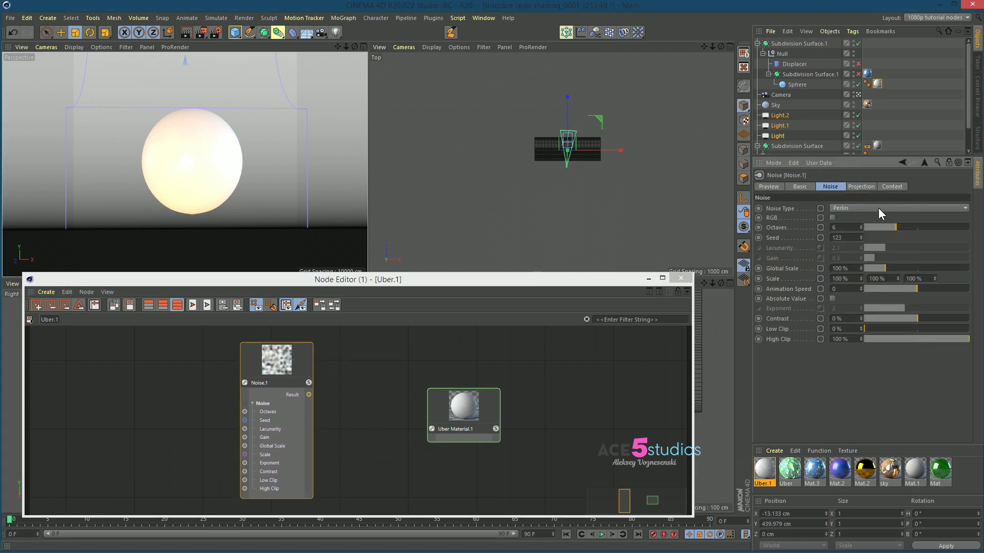
click(862, 186)
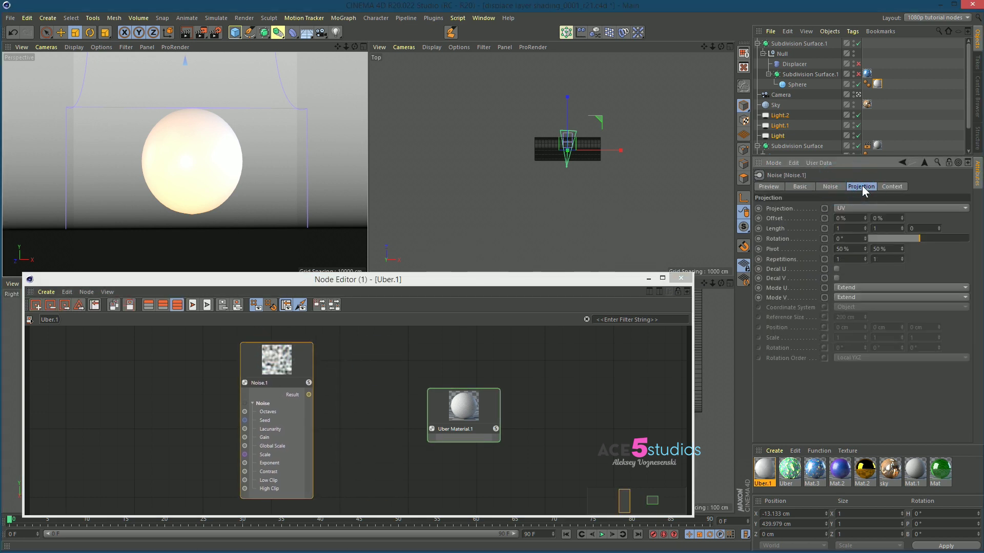
click(836, 187)
click(878, 207)
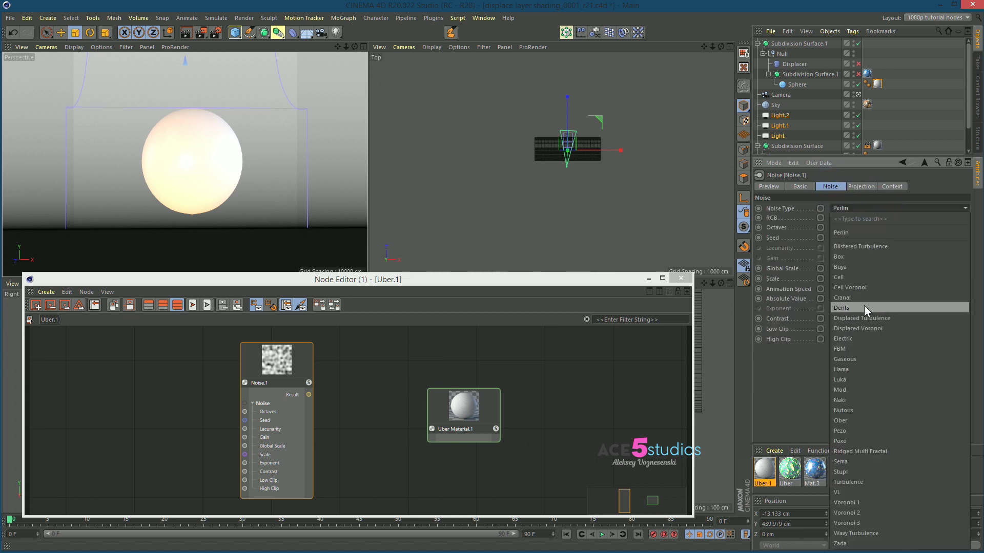
click(864, 308)
click(868, 207)
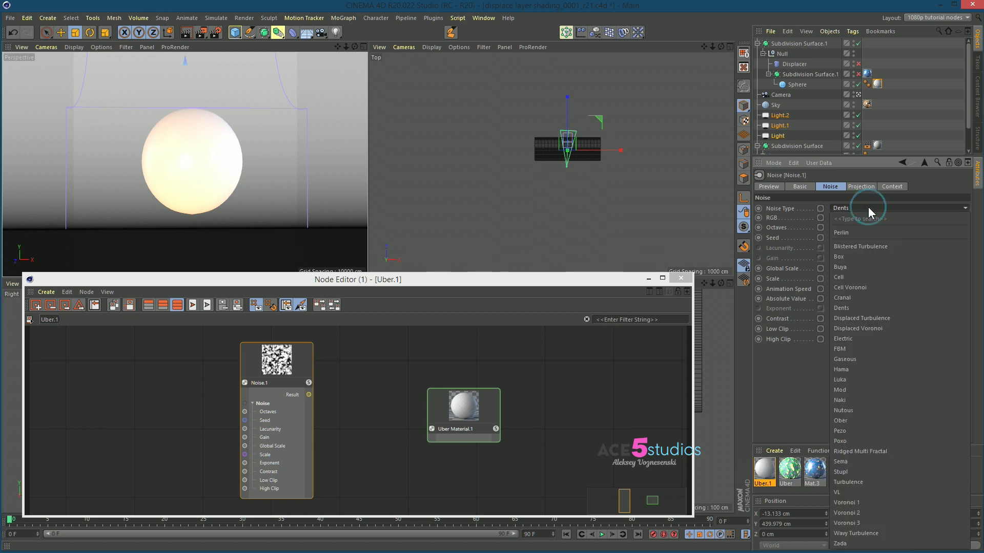
click(868, 207)
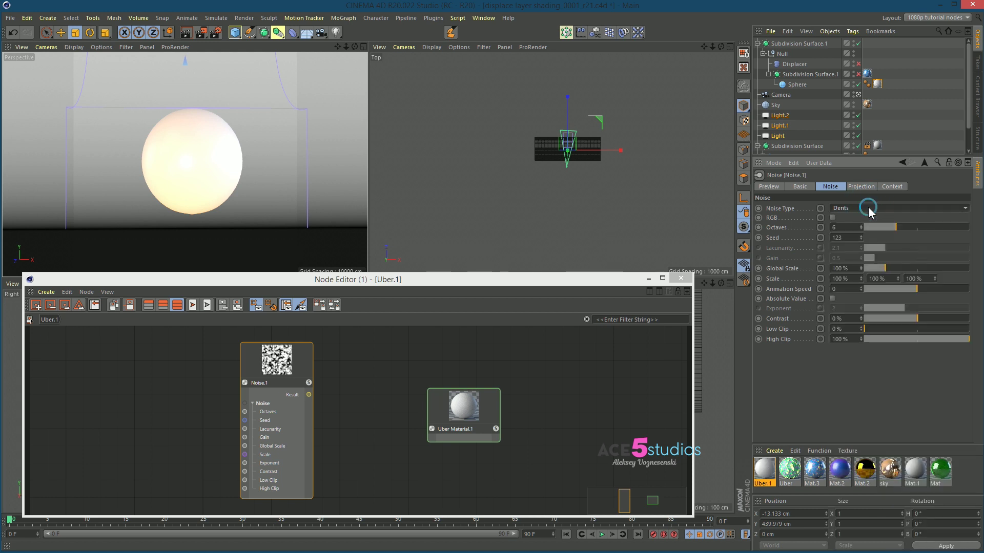
Step: Solo-preview the Noise.1 pattern on its own in the node graph
click(469, 414)
click(309, 382)
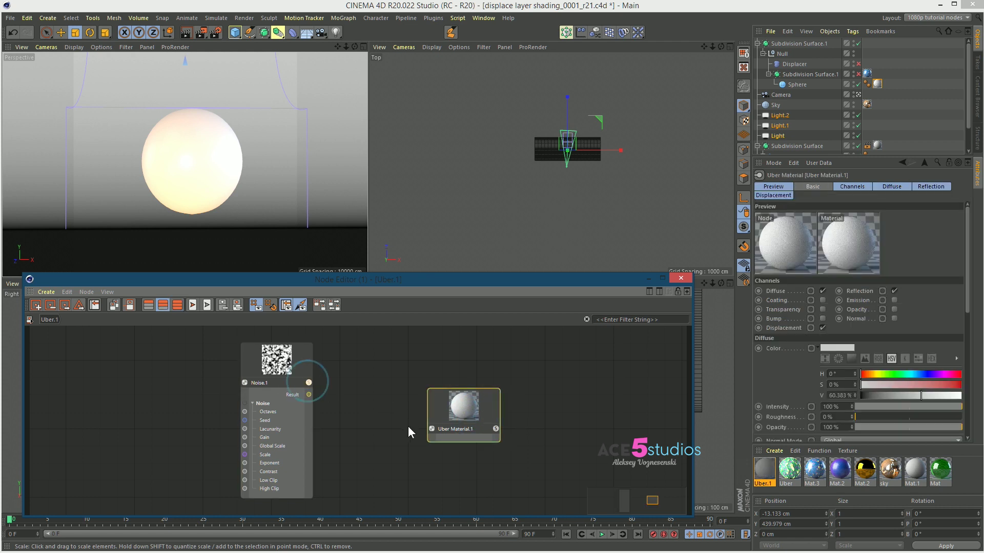
drag(320, 395, 431, 428)
mouse_move(480, 481)
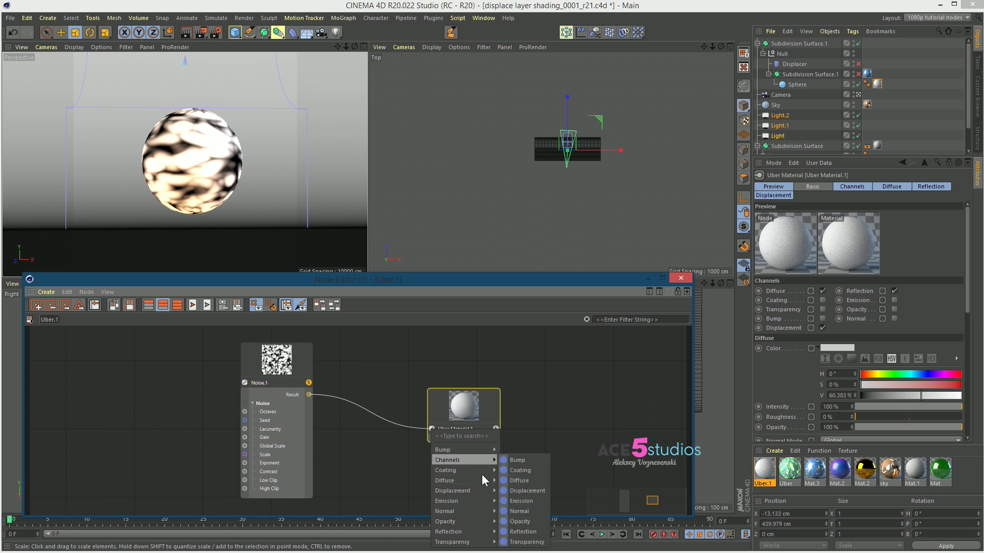
click(564, 386)
click(309, 382)
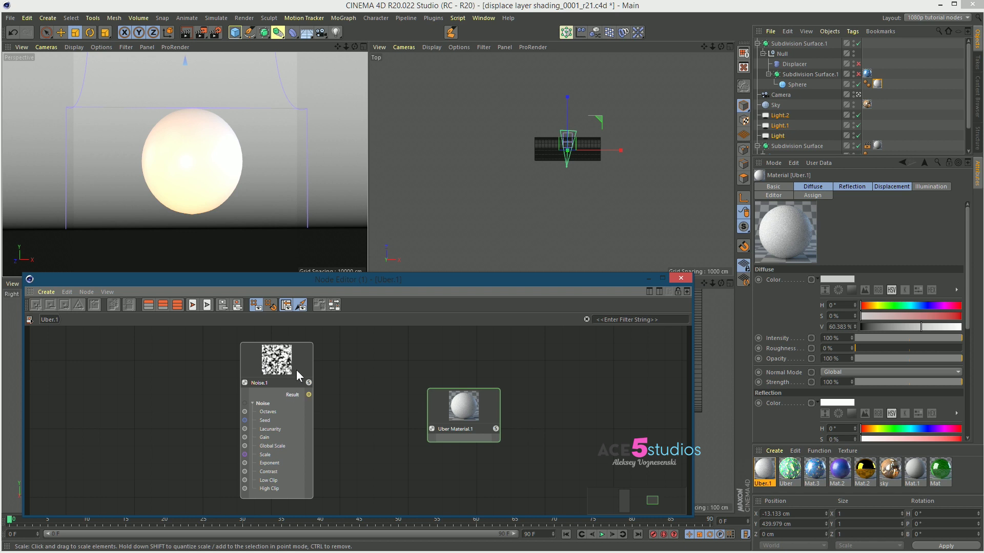
click(308, 383)
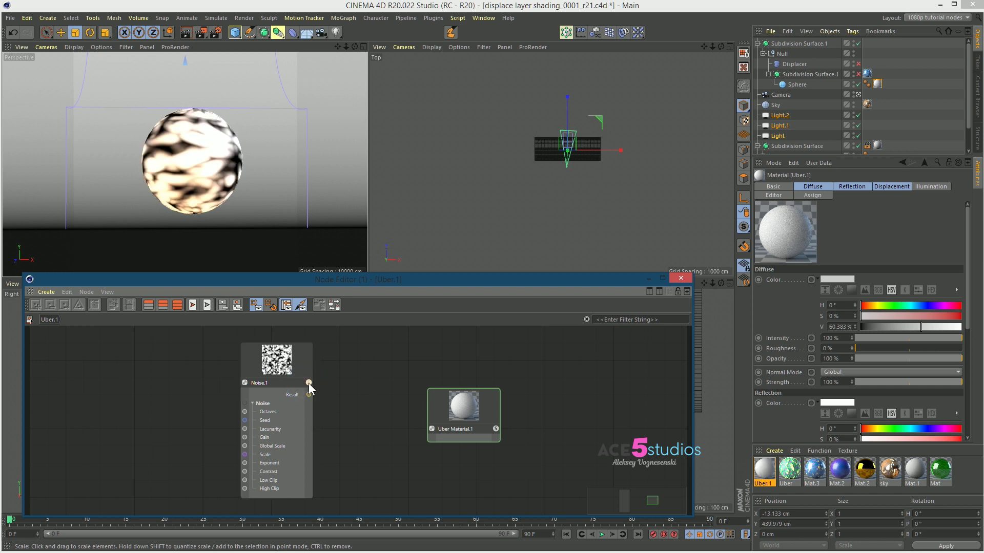
Step: Set Noise.1's Global Scale to 50% and raise its Low Clip to about 21%
click(306, 385)
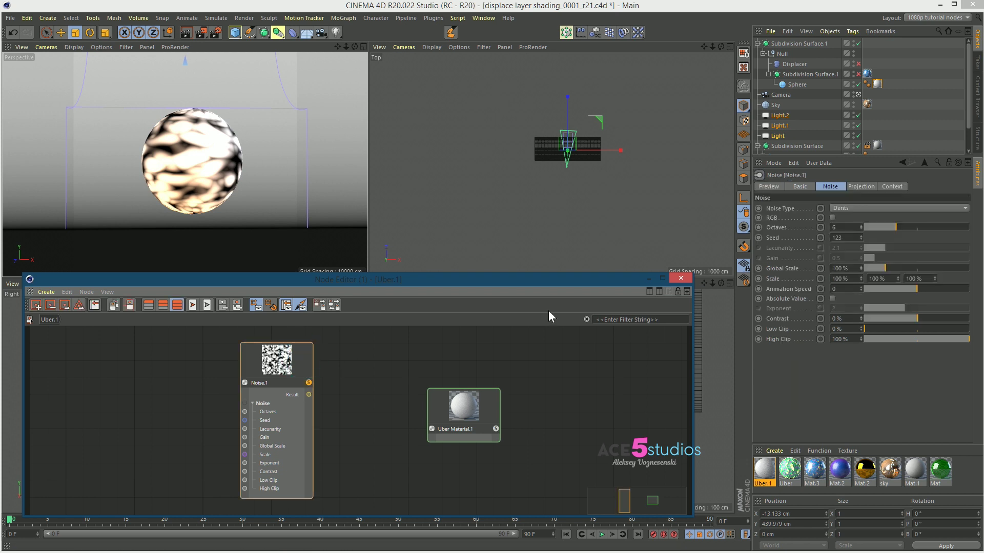
click(849, 266)
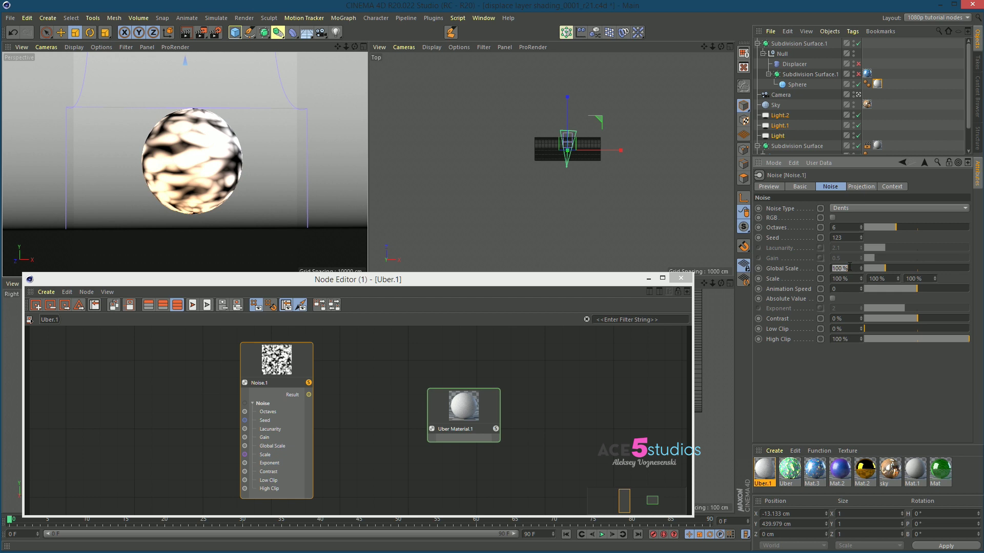
text(50)
key(Return)
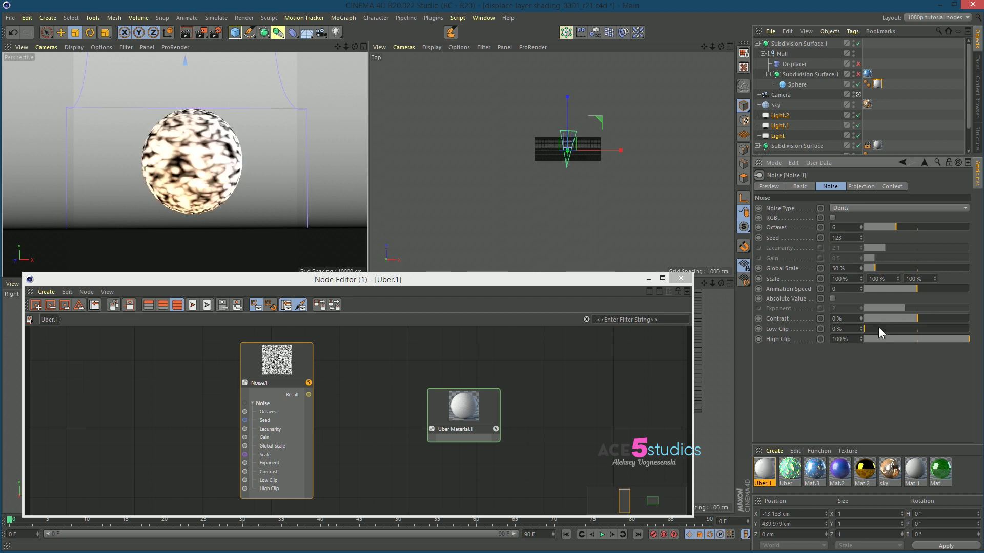
mouse_move(878, 328)
mouse_down()
mouse_move(904, 327)
mouse_move(886, 330)
mouse_up()
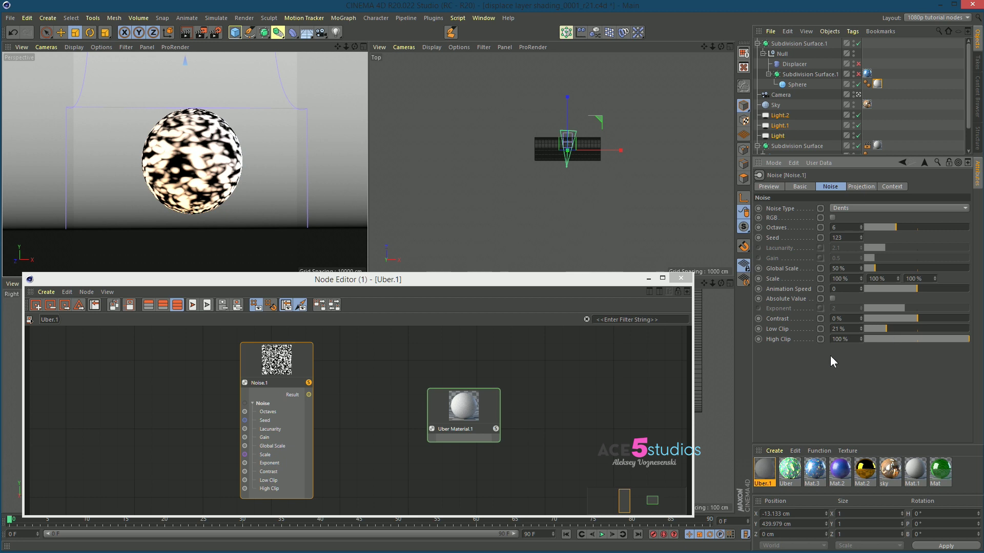
Step: Connect Noise.1 to the Uber material's Displacement Value via Connect Node > Existing Nodes
click(309, 384)
click(468, 396)
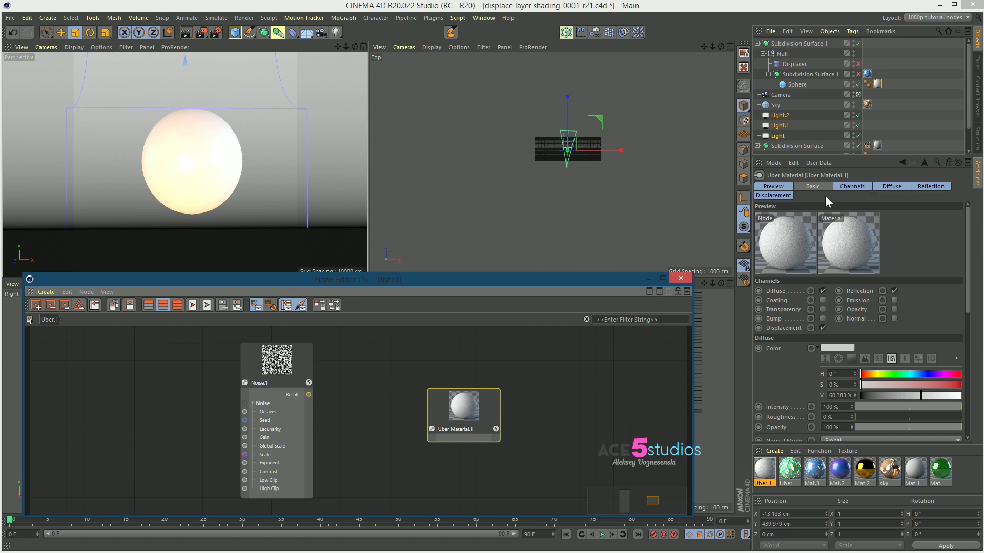
click(778, 196)
click(633, 420)
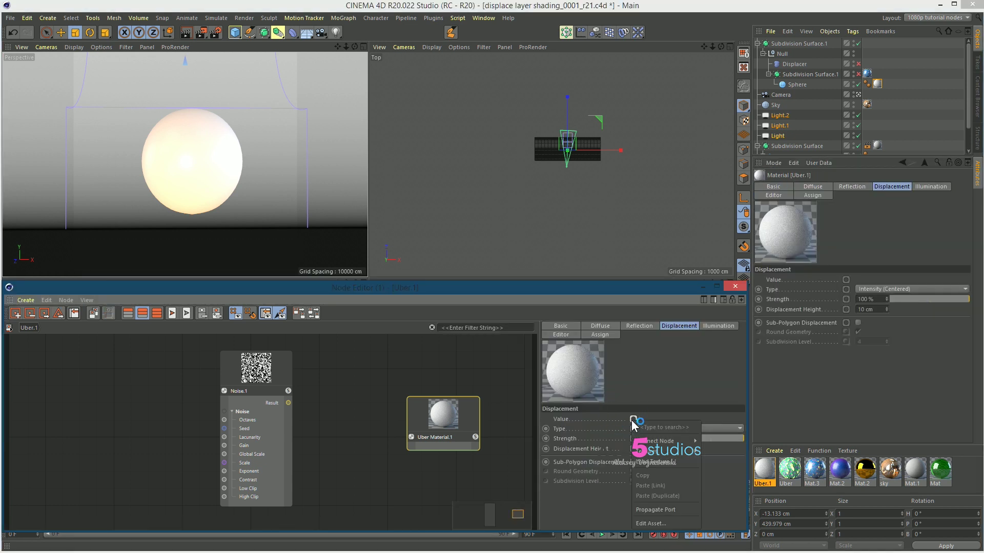
mouse_move(660, 442)
mouse_move(712, 445)
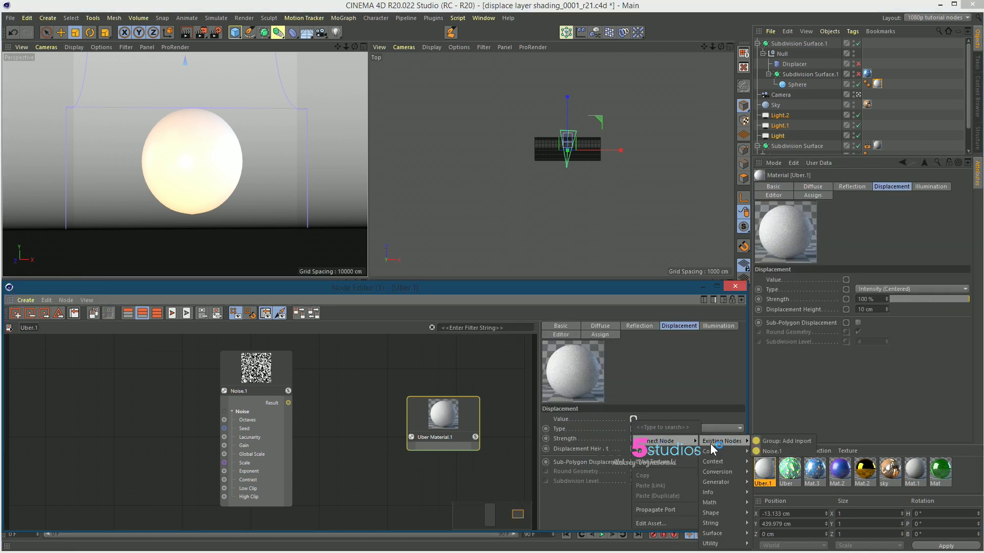
click(785, 450)
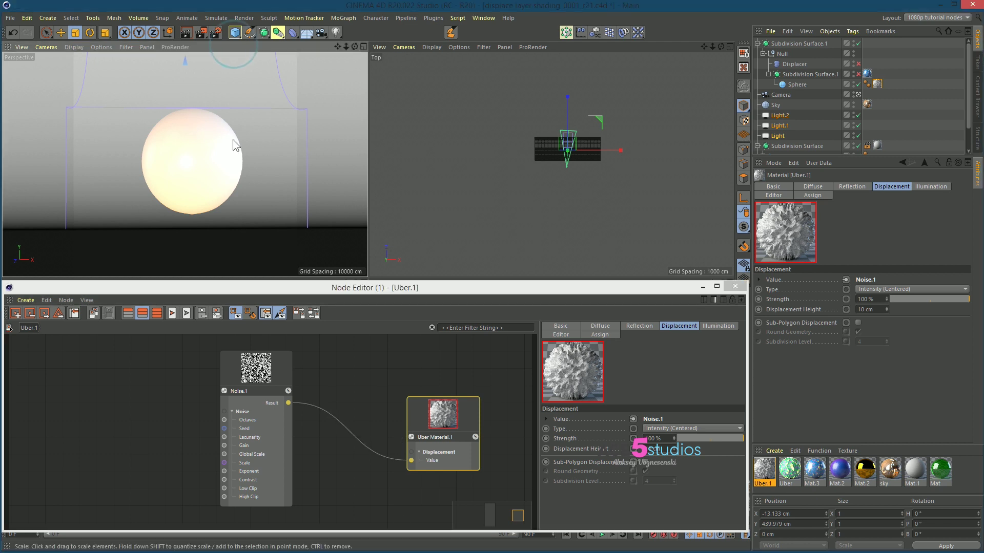
Step: Enable Sub-Polygon Displacement, checking the spiky sphere in an interactive render
key(alt+r)
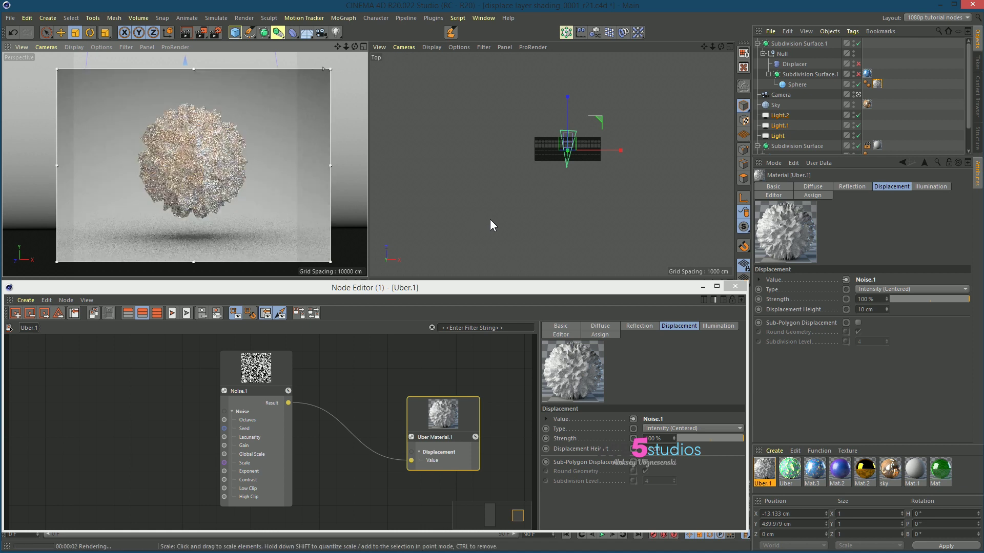
click(644, 463)
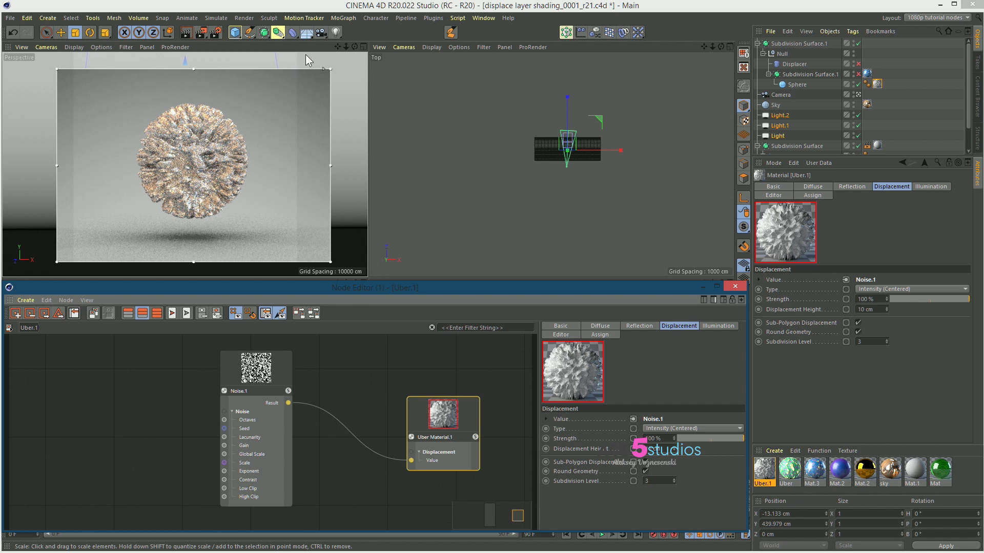
key(alt+r)
Step: Add Colorize.1 between Noise.1 and the Uber material, feeding Noise.1's result into its Color
drag(282, 380, 199, 376)
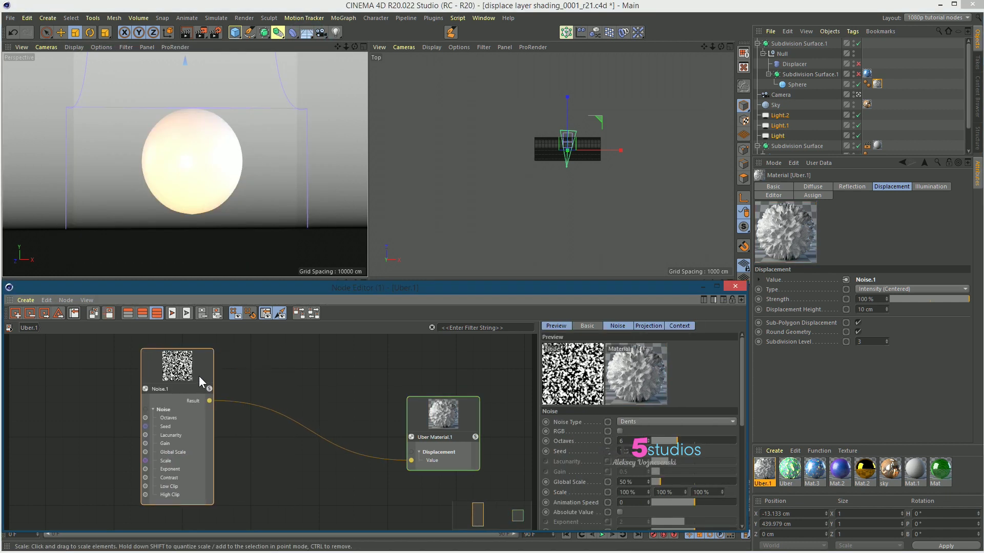
double_click(311, 410)
text(color)
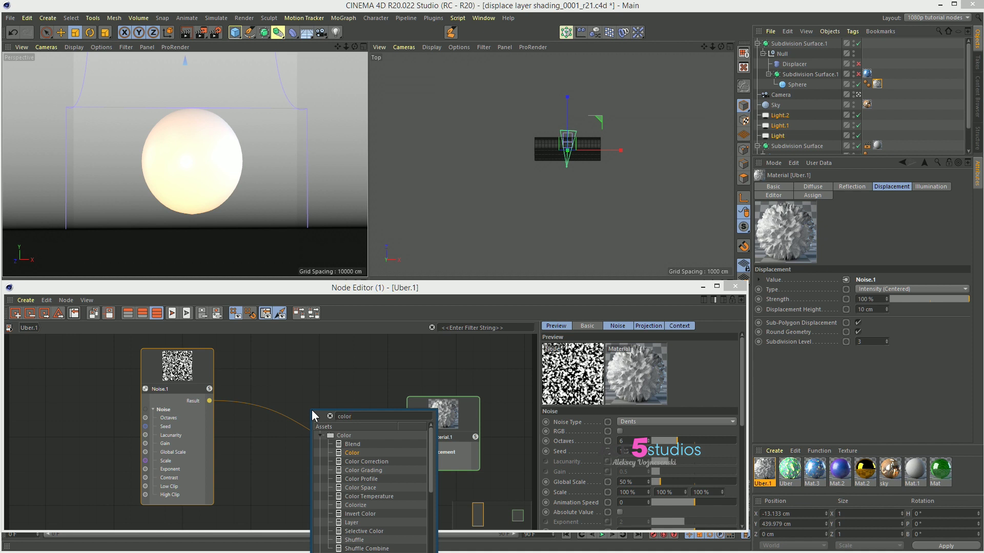
text(iz)
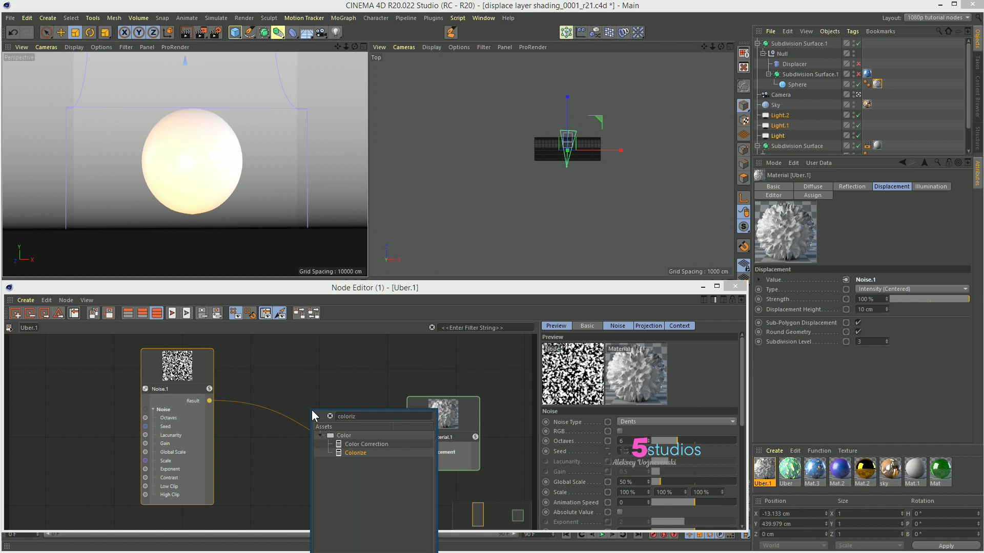
click(352, 452)
drag(306, 395, 344, 361)
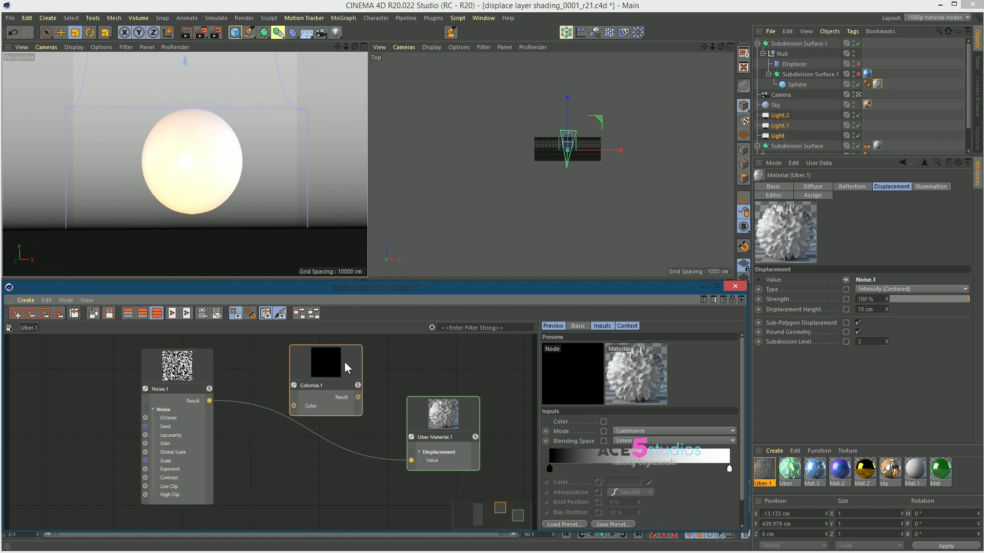
drag(209, 400, 293, 407)
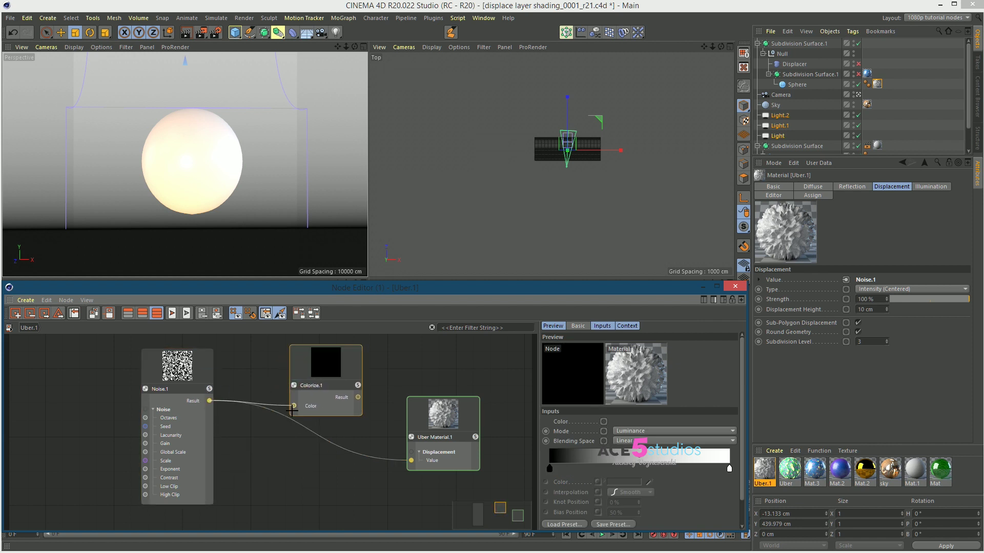
drag(359, 398, 416, 440)
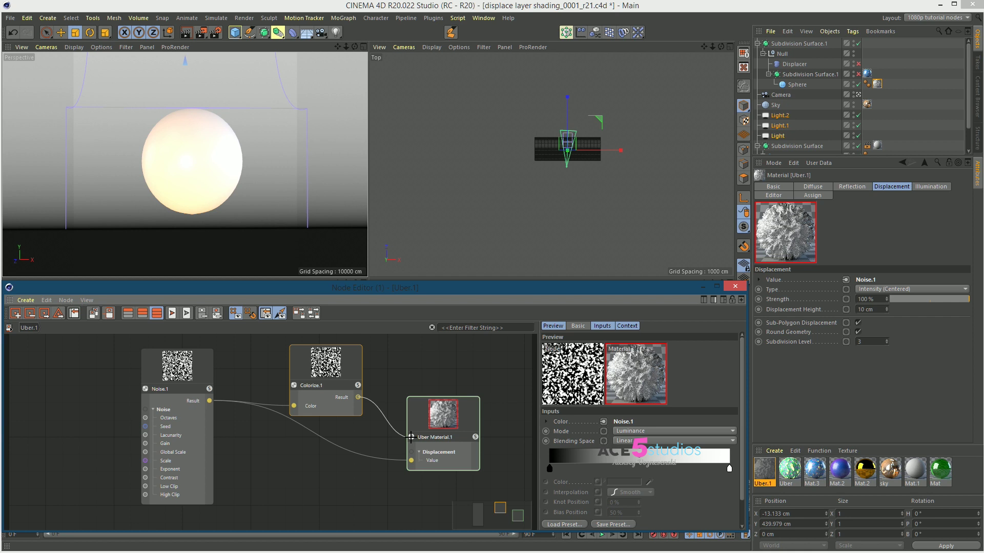
Step: Connect Colorize.1 to Uber Material.1's Diffuse Color through Connect Node > Existing Nodes
click(467, 409)
click(609, 327)
click(643, 326)
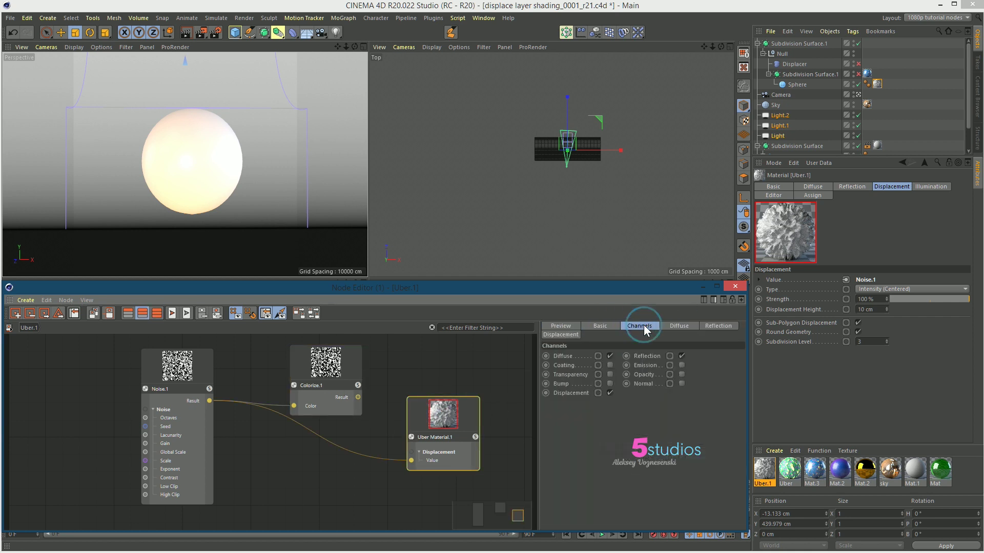
click(679, 326)
click(598, 355)
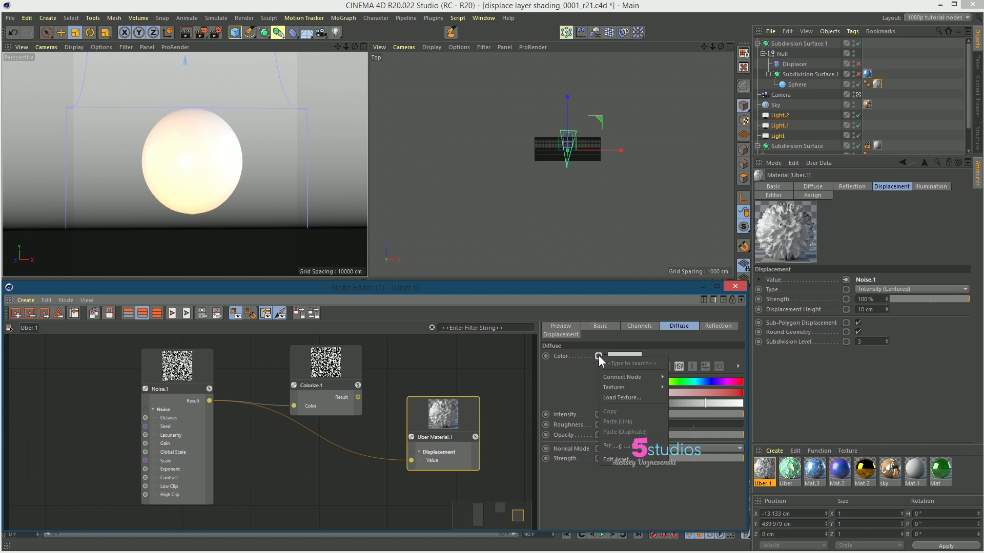
mouse_move(622, 377)
mouse_move(700, 376)
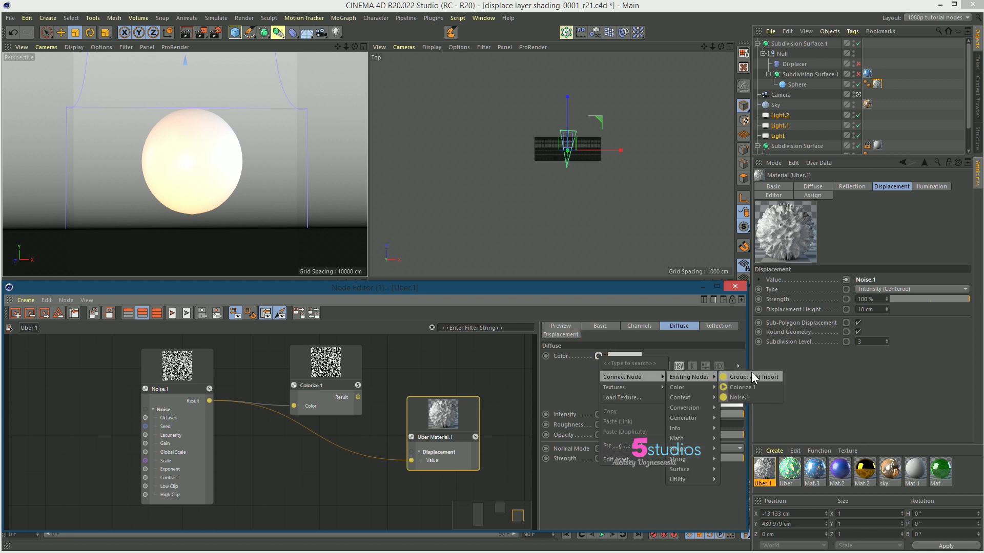
click(755, 388)
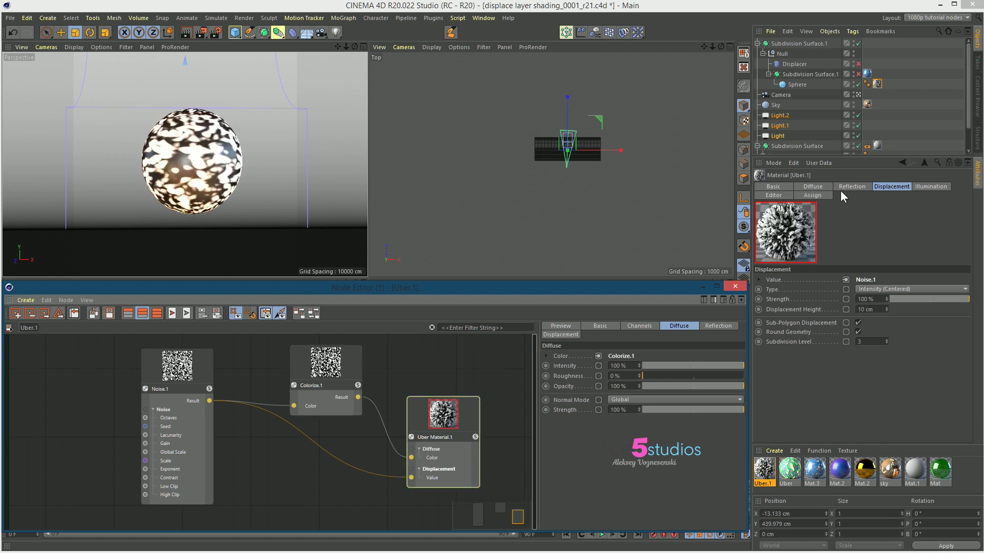
Step: Recolour Colorize.1's gradient stops from black-white to cyan-magenta
click(345, 374)
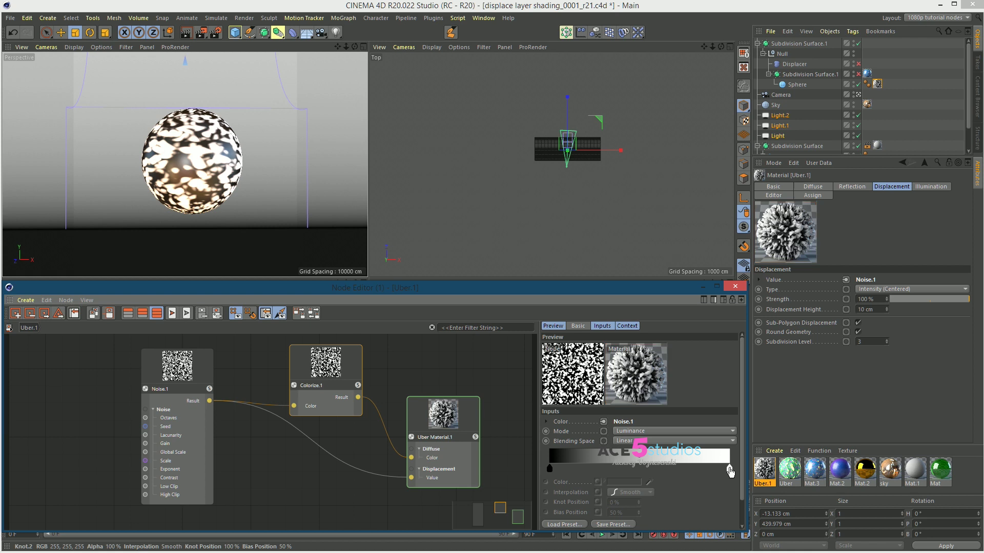
click(729, 470)
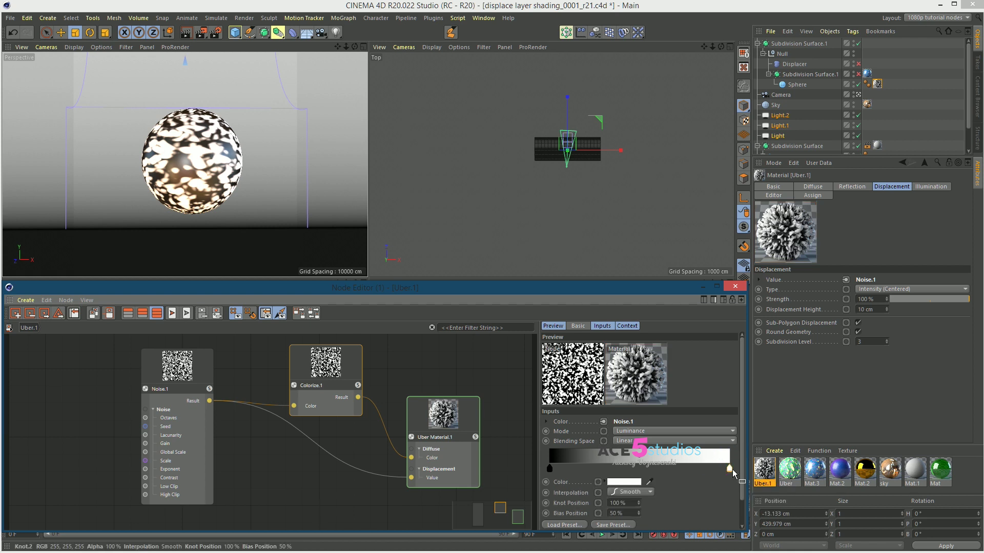
click(605, 483)
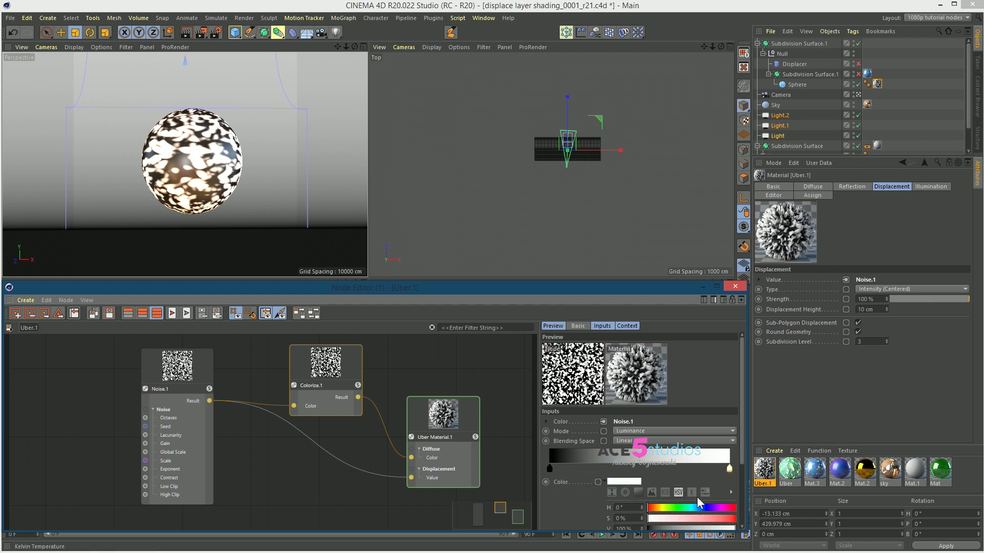
click(664, 507)
drag(666, 507, 718, 508)
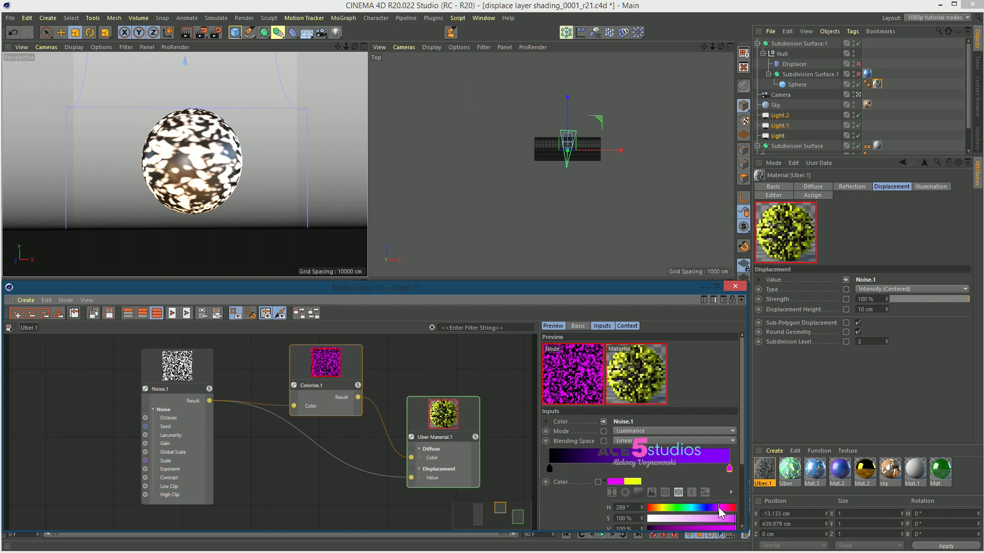
click(550, 468)
click(693, 507)
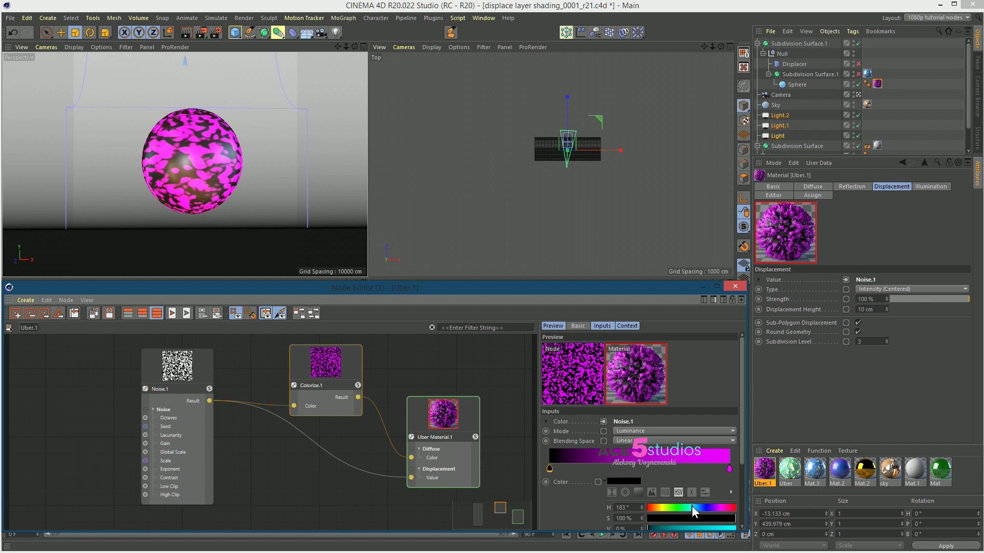
click(700, 518)
drag(737, 523, 736, 528)
click(696, 509)
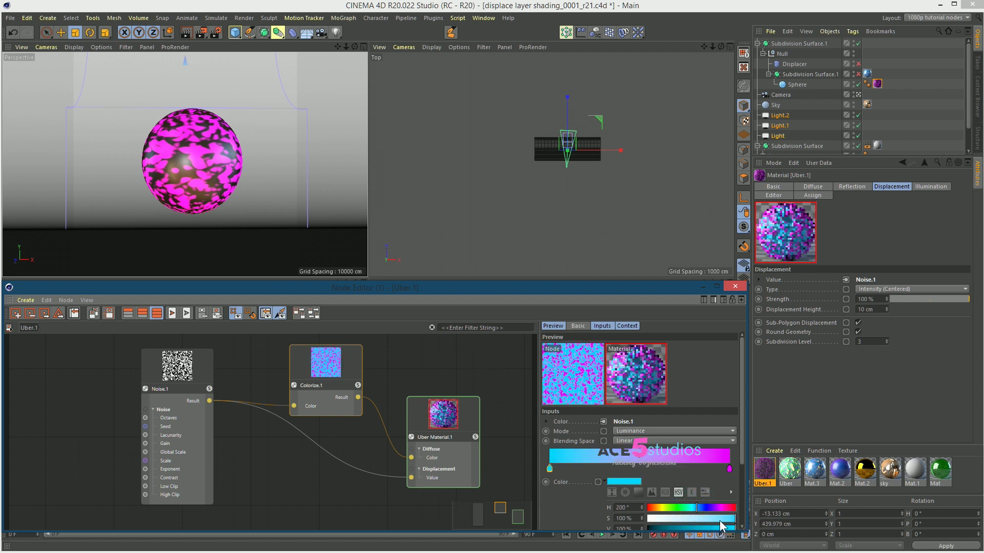
Step: Lighten the magenta stop to pink, slide it inward and add a paler pink end stop
click(729, 468)
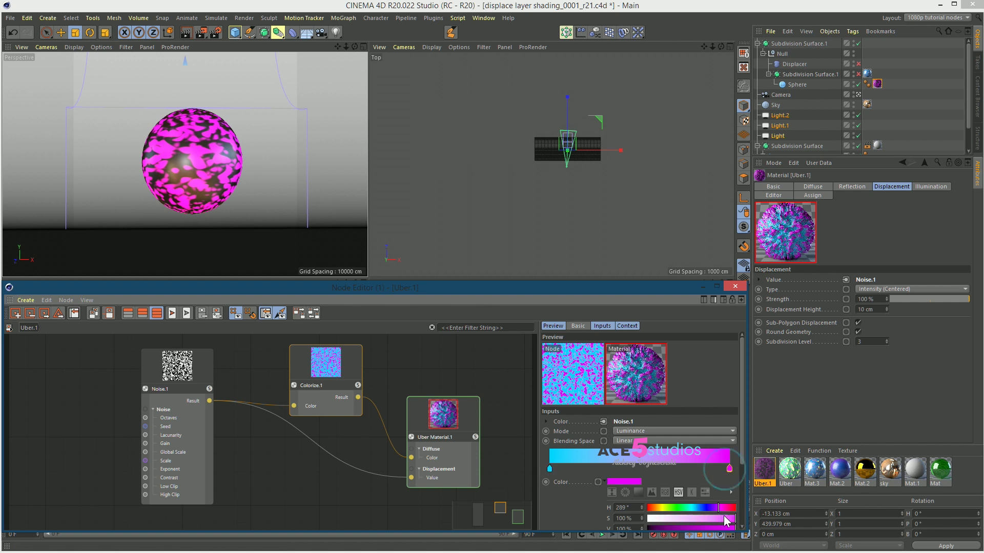
drag(733, 519, 704, 539)
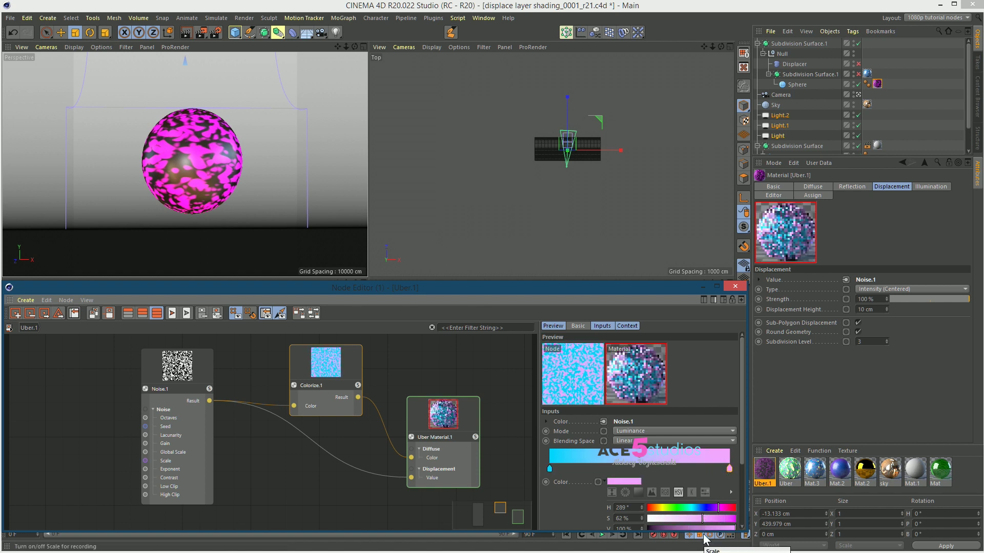
drag(729, 468, 682, 468)
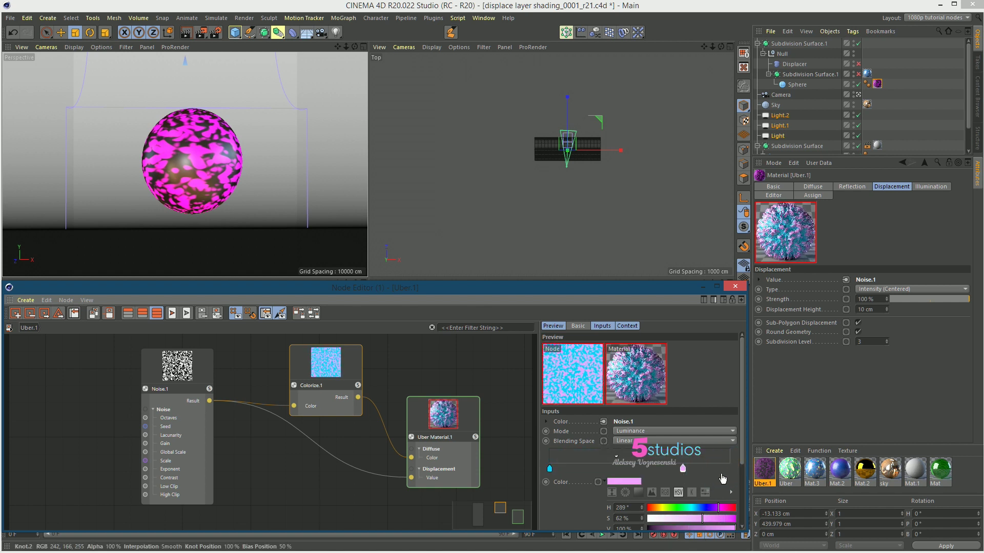
click(716, 468)
drag(702, 518, 664, 518)
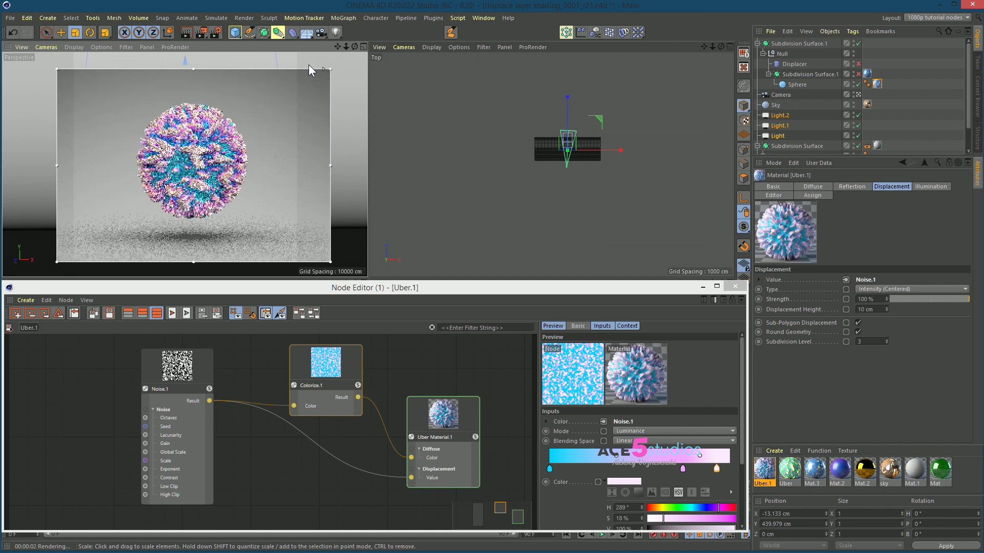
Step: Show the Uber Material's settings while the interactive region render resolves the spiky sphere
click(455, 412)
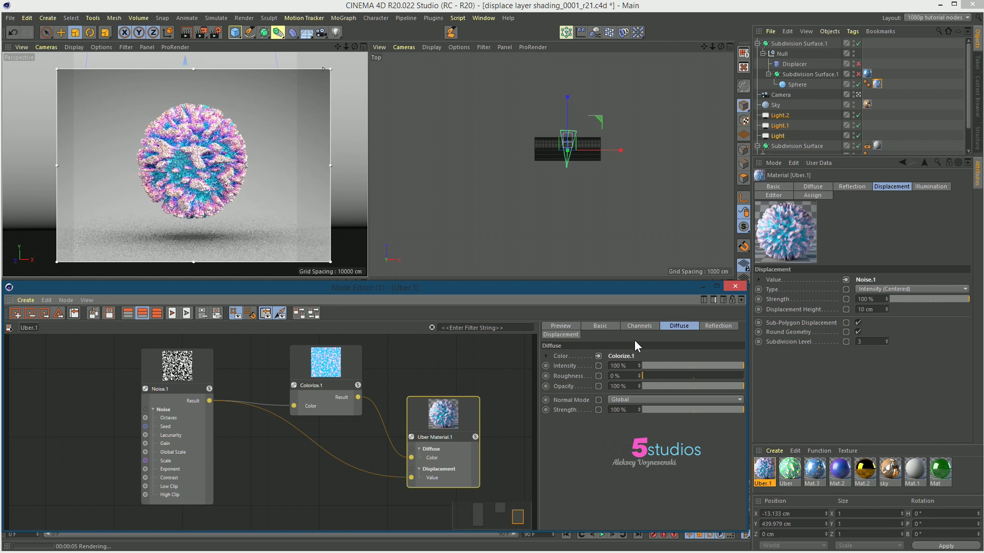
Step: Set the Uber material's Displacement Height to 50 cm
click(565, 335)
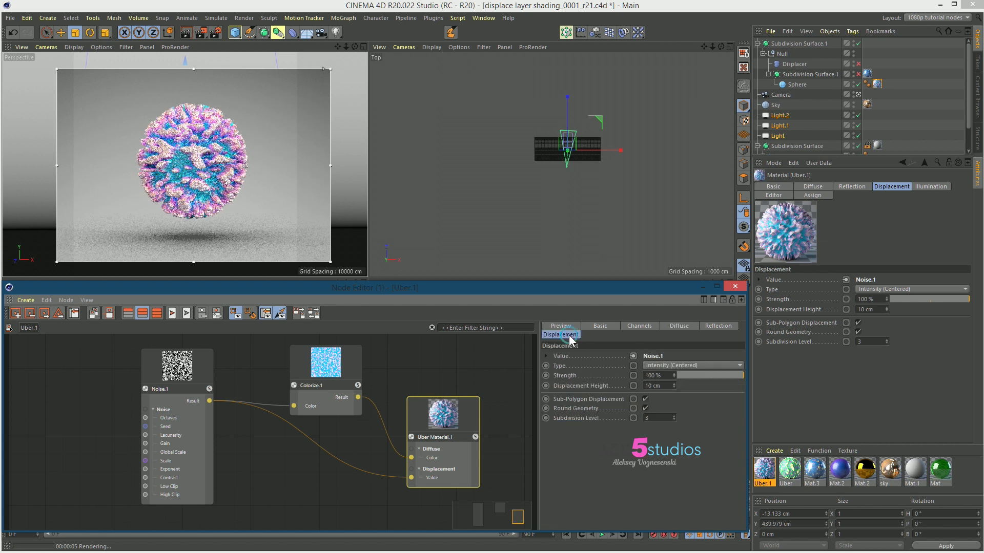
click(667, 385)
text(50)
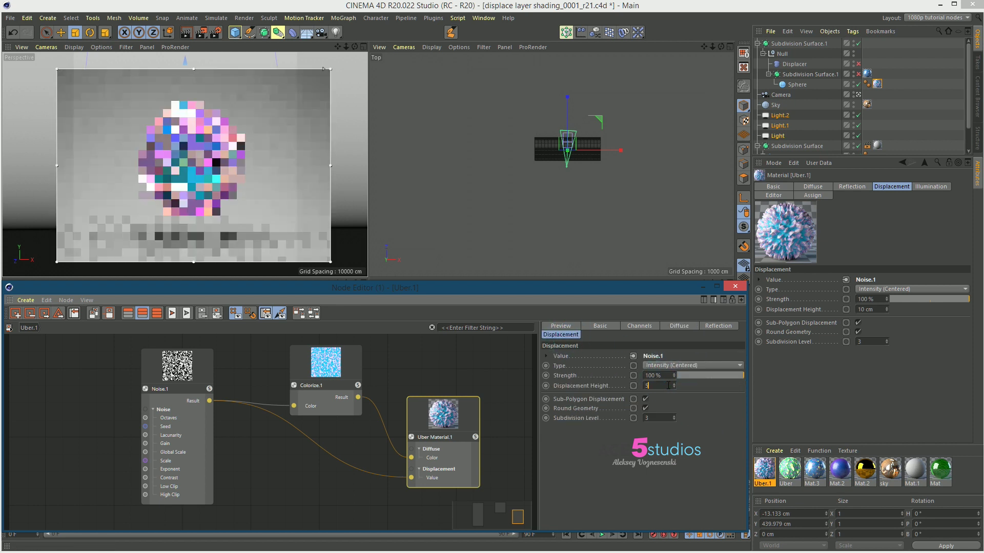
key(Return)
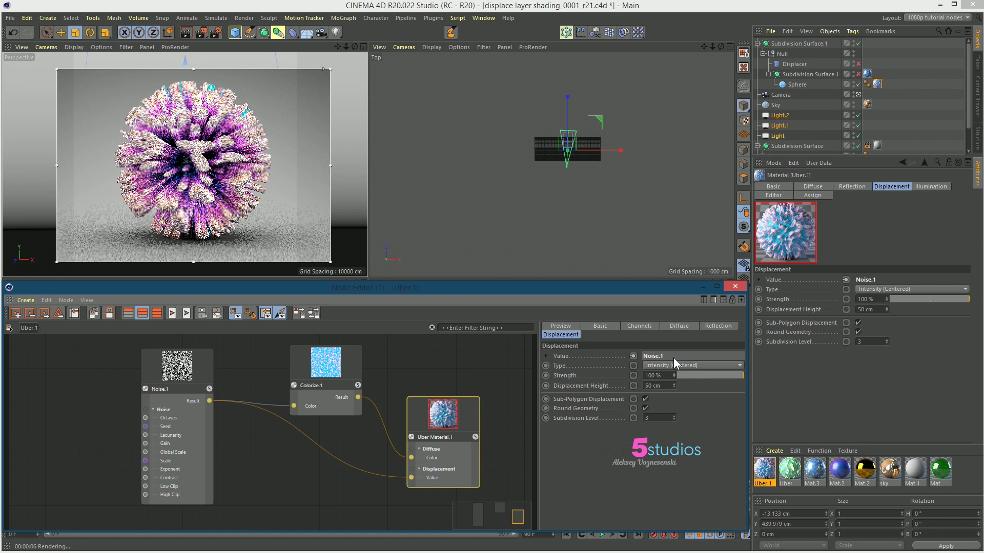
Step: Duplicate Colorize.1 into Colorize.2 below it
click(205, 359)
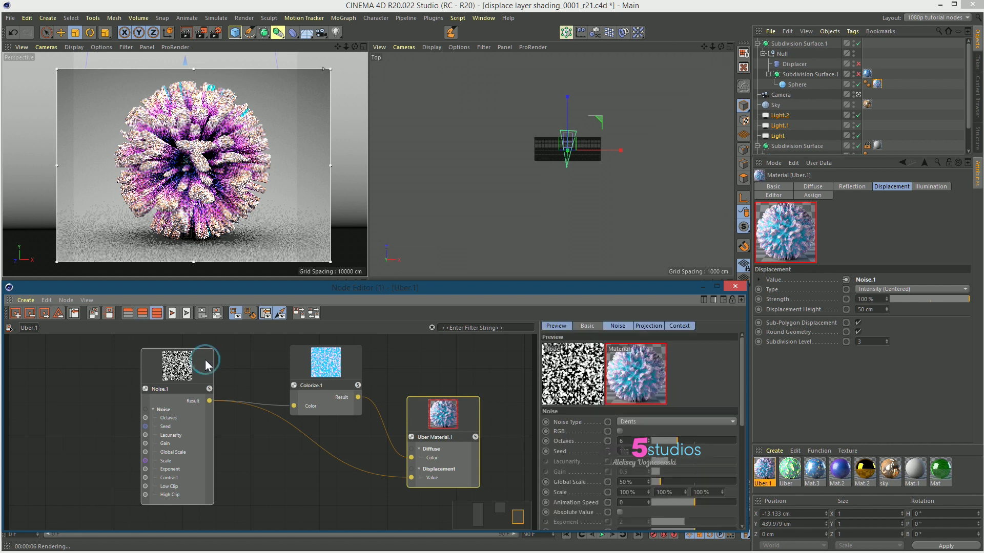
click(343, 365)
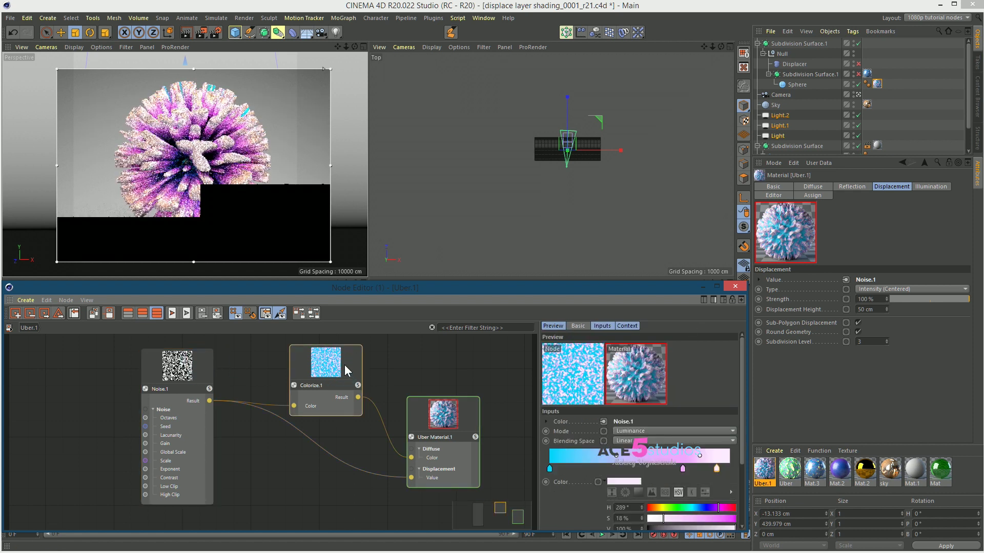
ctrl+drag(344, 365, 333, 455)
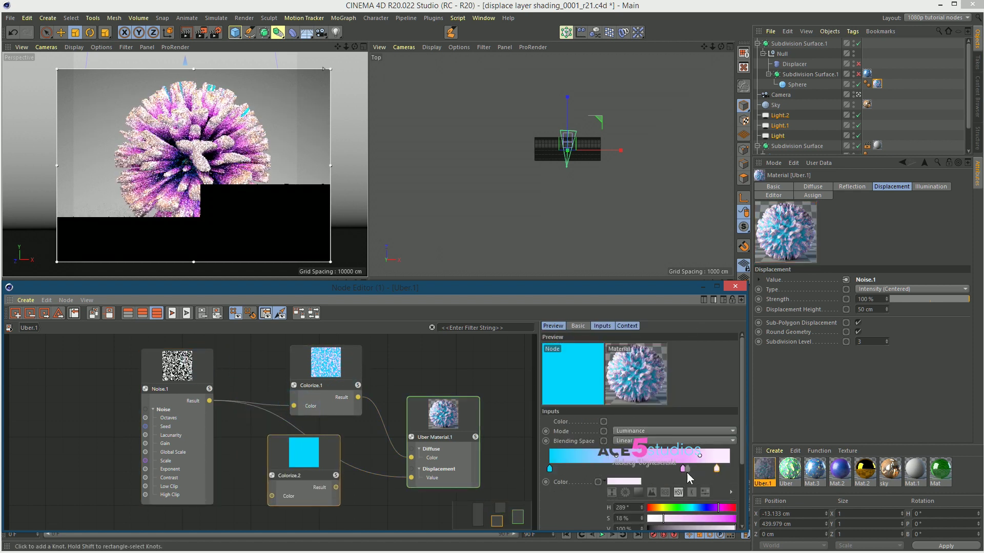
Step: Rework Colorize.2's gradient from black to pale cream-yellow and start wiring Noise.1 into it
drag(683, 469, 640, 469)
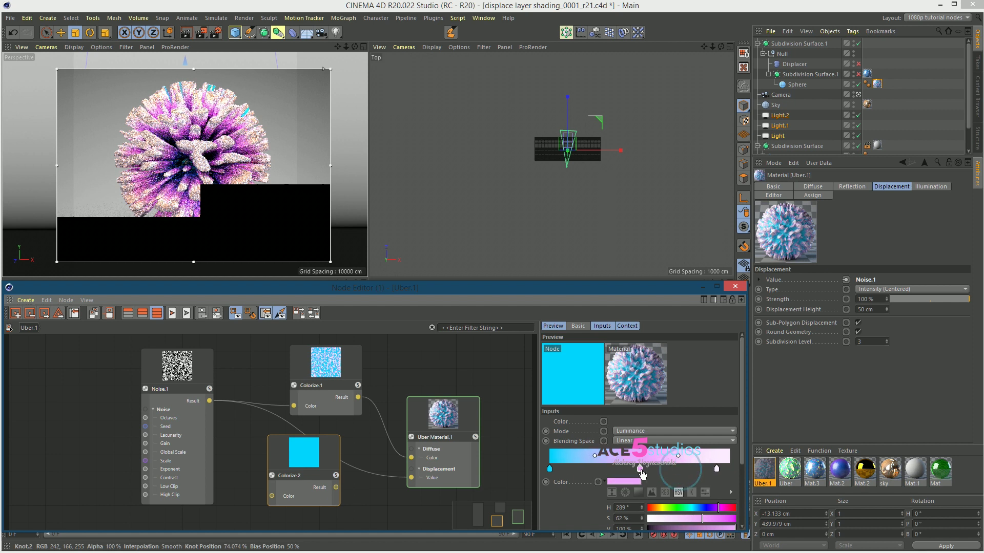
click(550, 468)
drag(733, 528, 648, 529)
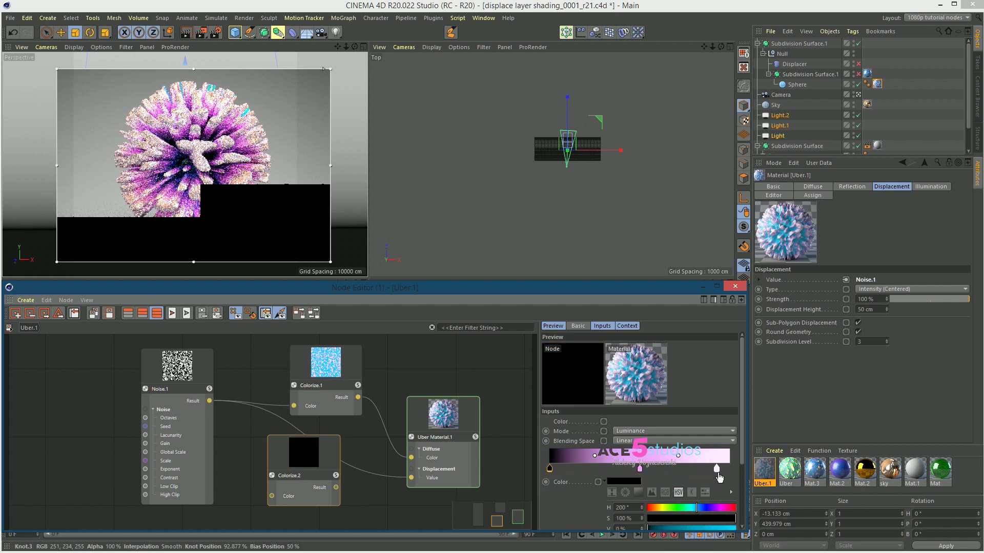
drag(717, 468, 670, 468)
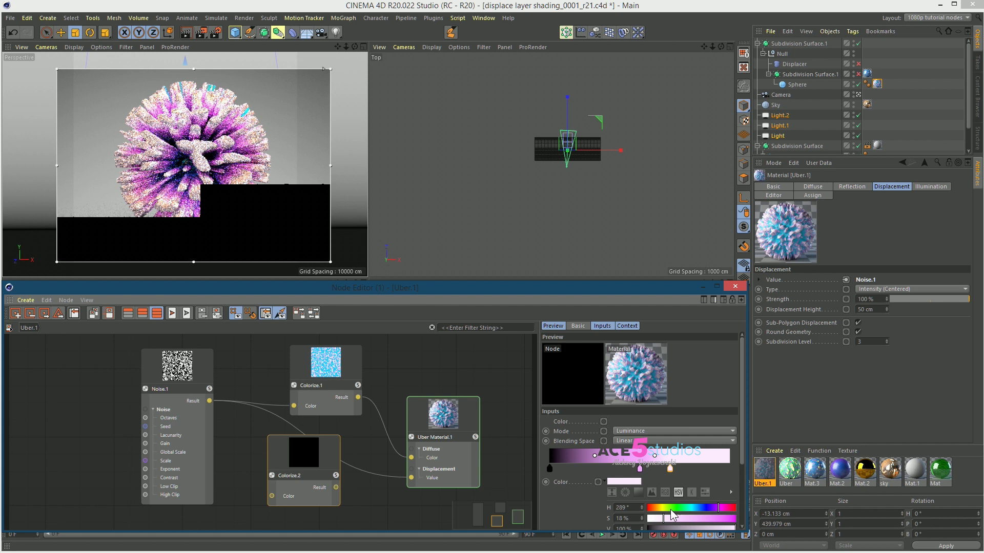
drag(671, 510, 658, 508)
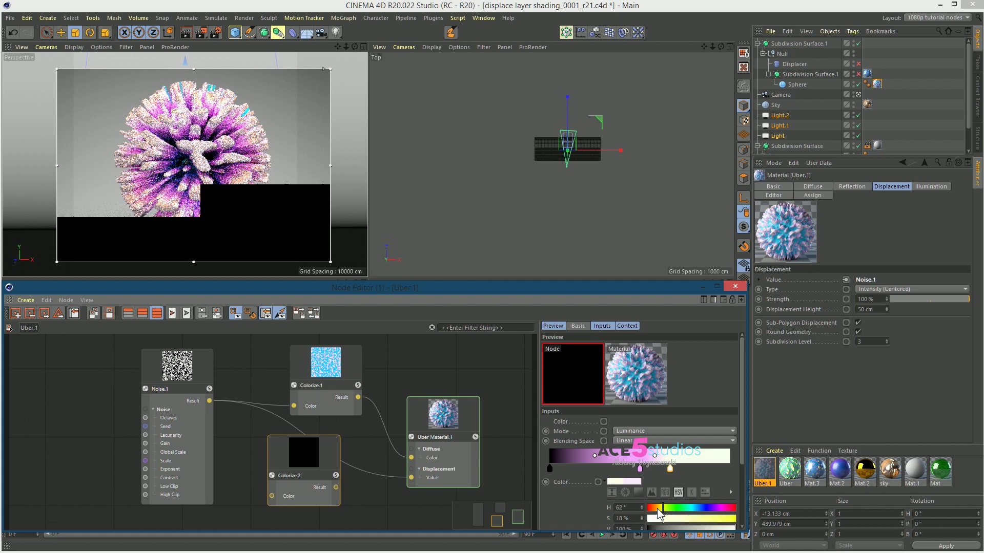
click(639, 469)
mouse_move(715, 507)
mouse_down()
mouse_move(659, 508)
mouse_move(706, 520)
mouse_up()
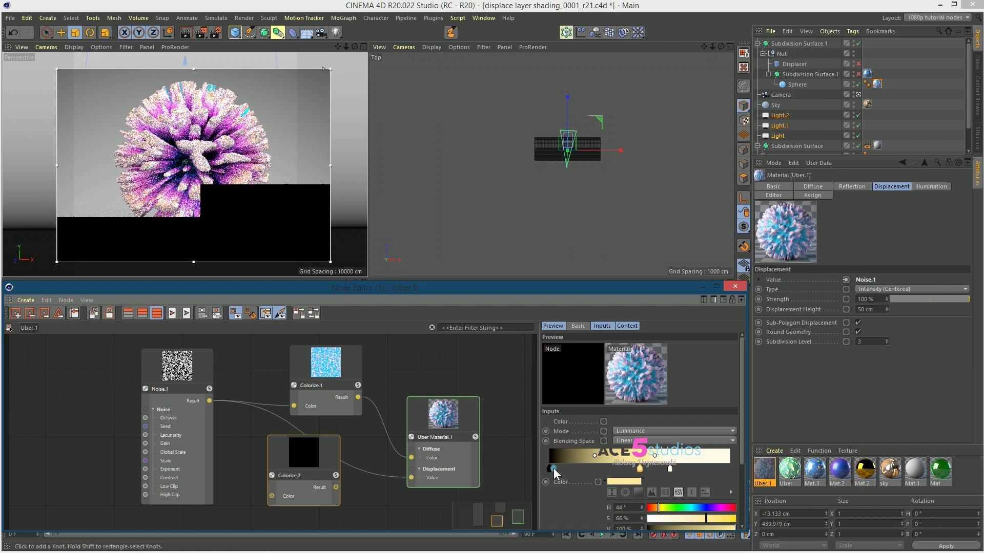
drag(552, 469, 604, 474)
drag(209, 401, 272, 496)
Step: Wire Noise.1's Result into Colorize.2's Color and enable the Uber Material's Emission channel
click(465, 409)
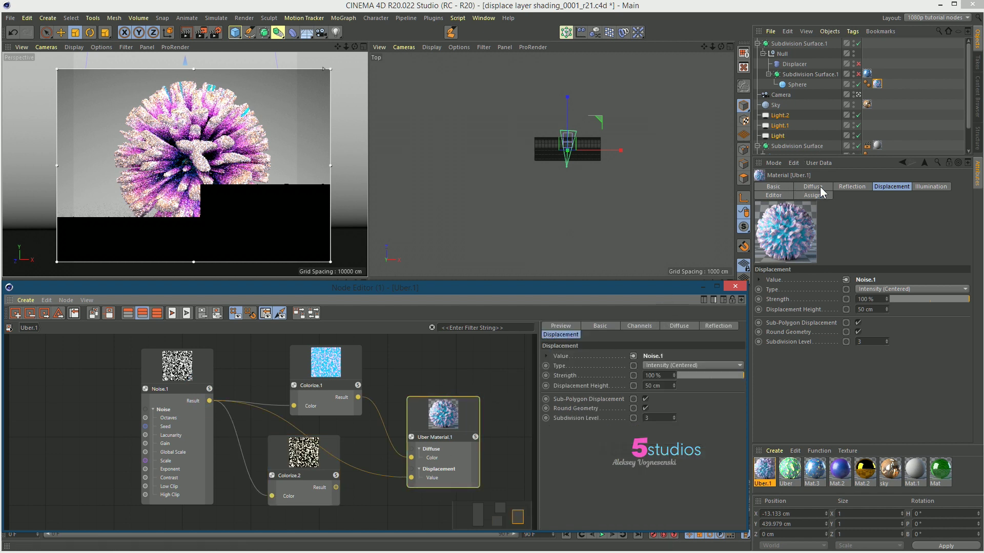
click(638, 326)
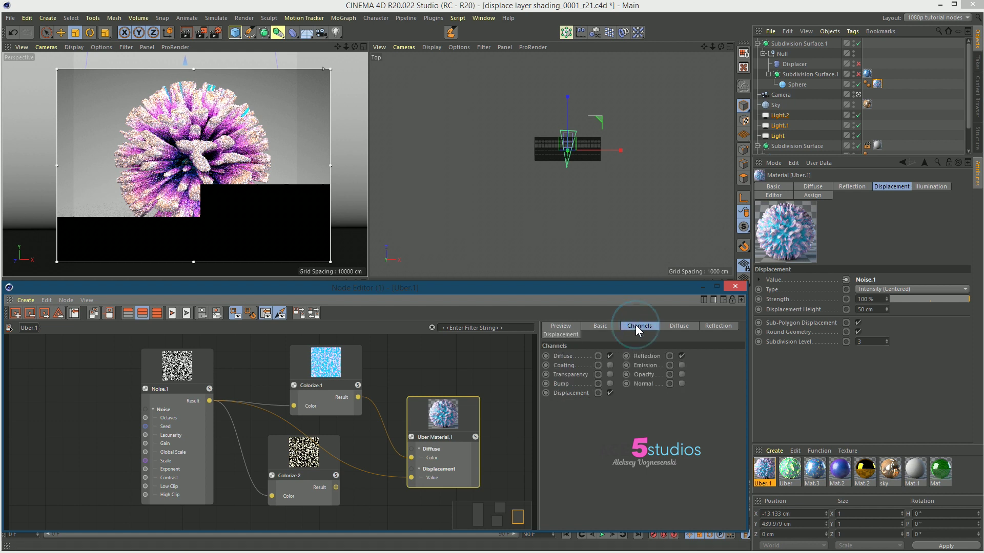
click(681, 365)
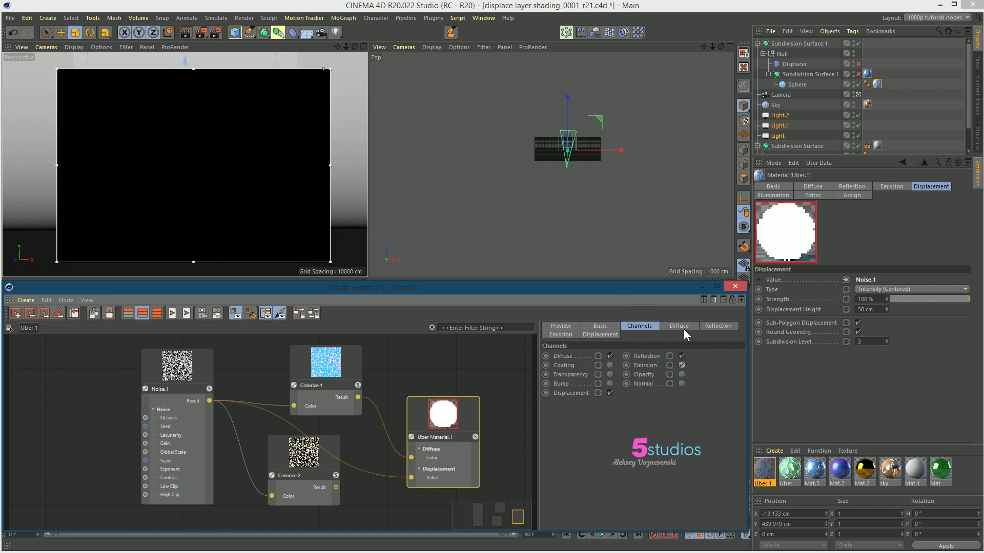
Step: Connect the existing Colorize.2 node to the Emission Color input
click(562, 336)
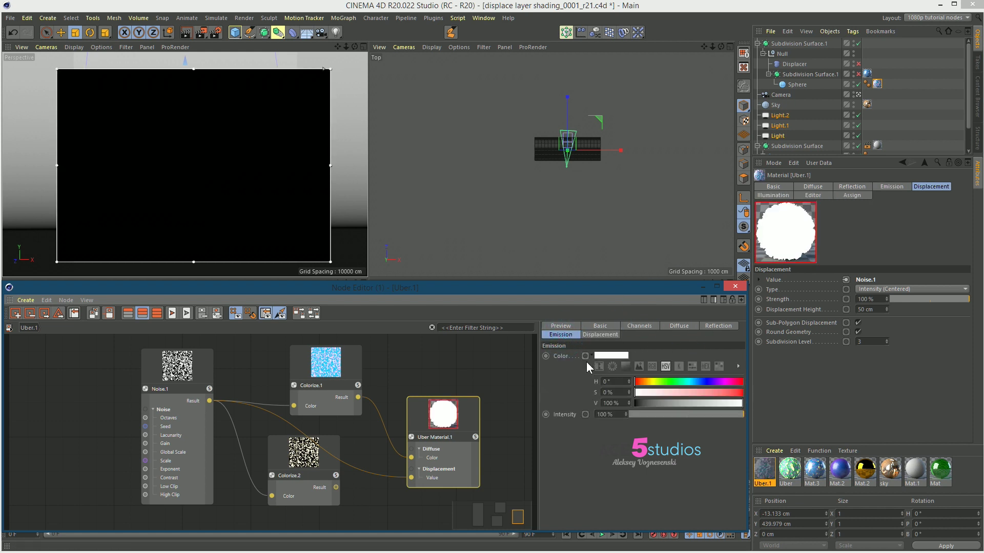
click(586, 355)
mouse_move(609, 376)
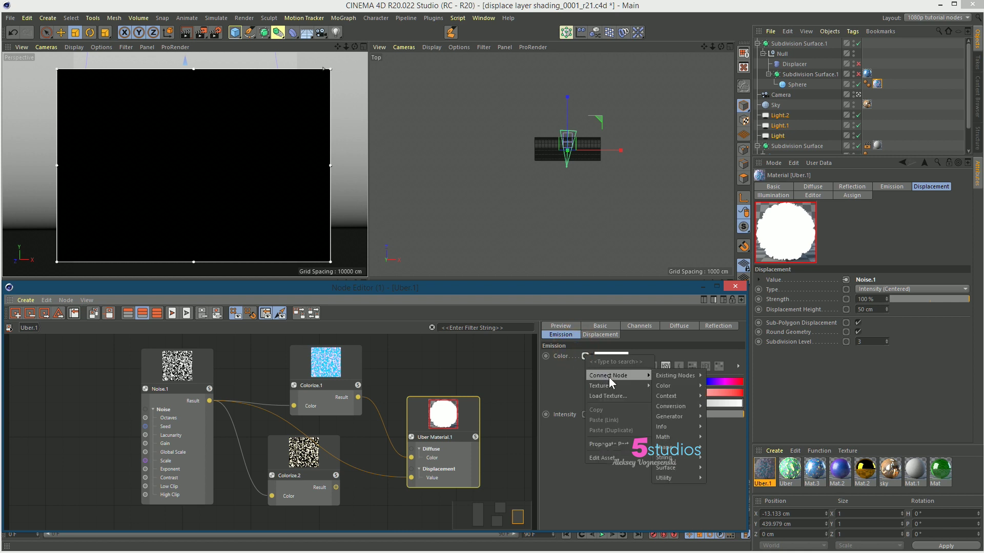
mouse_move(681, 376)
click(727, 396)
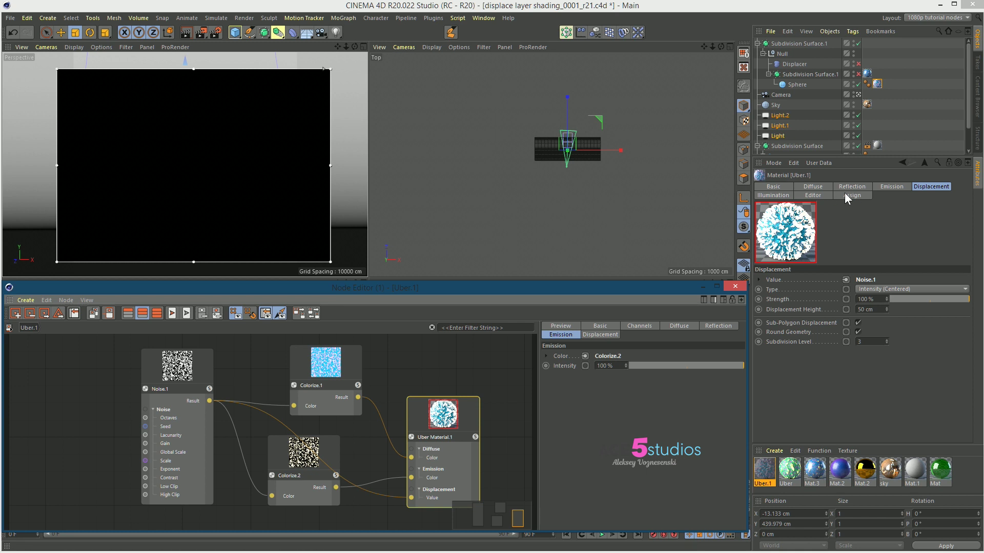
Step: Change Noise.1's noise type to Luka
click(177, 390)
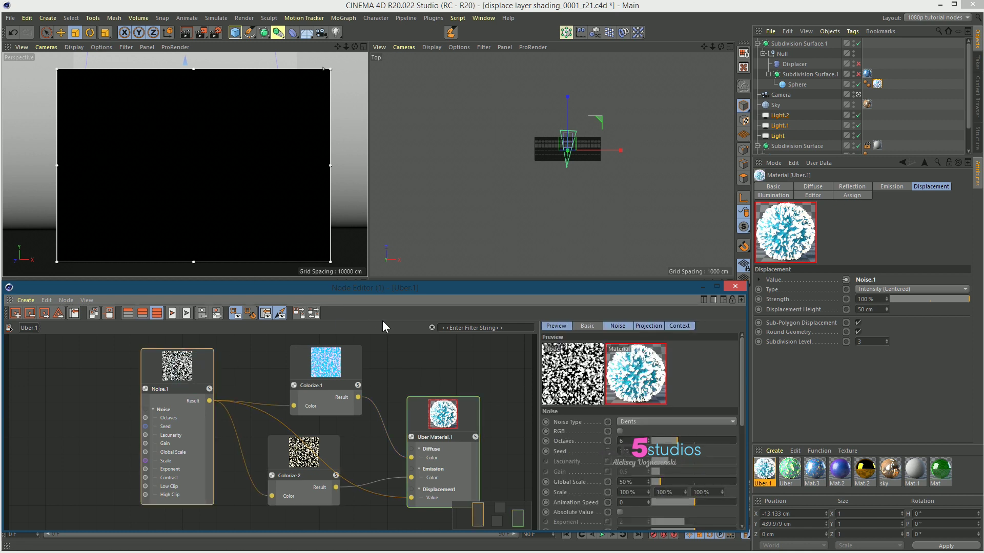
click(684, 420)
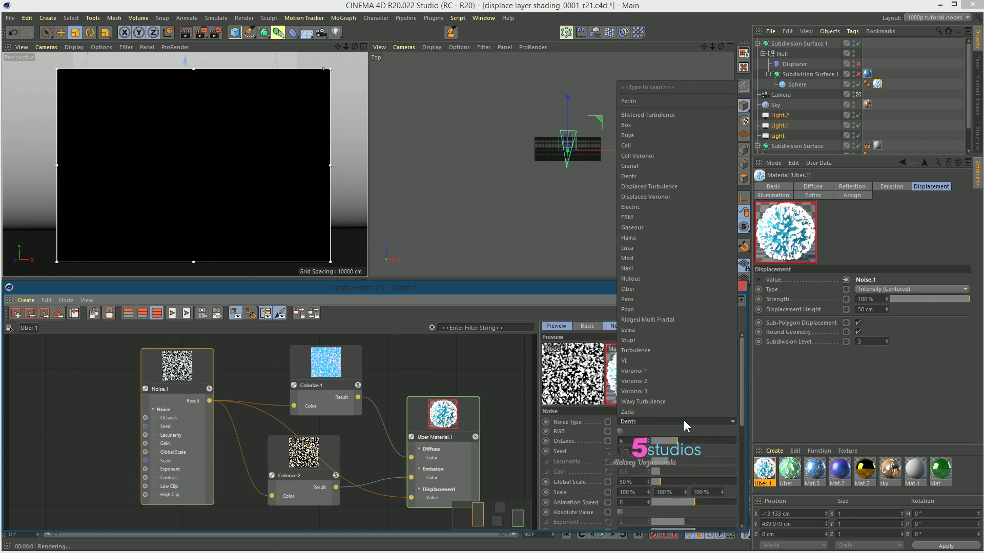
click(665, 247)
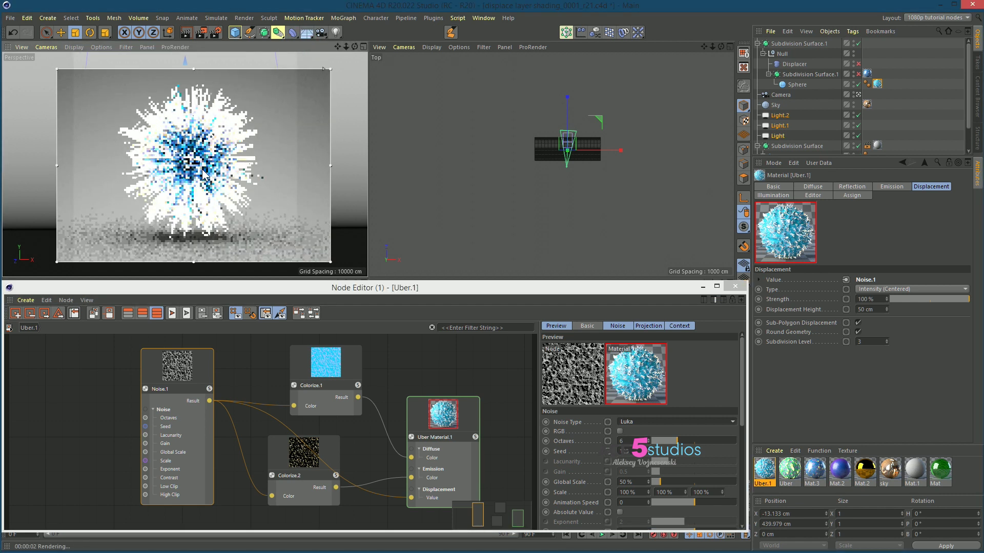
Step: Shift Colorize.2's gradient stops, sliding yellow further right and black toward the middle
click(326, 447)
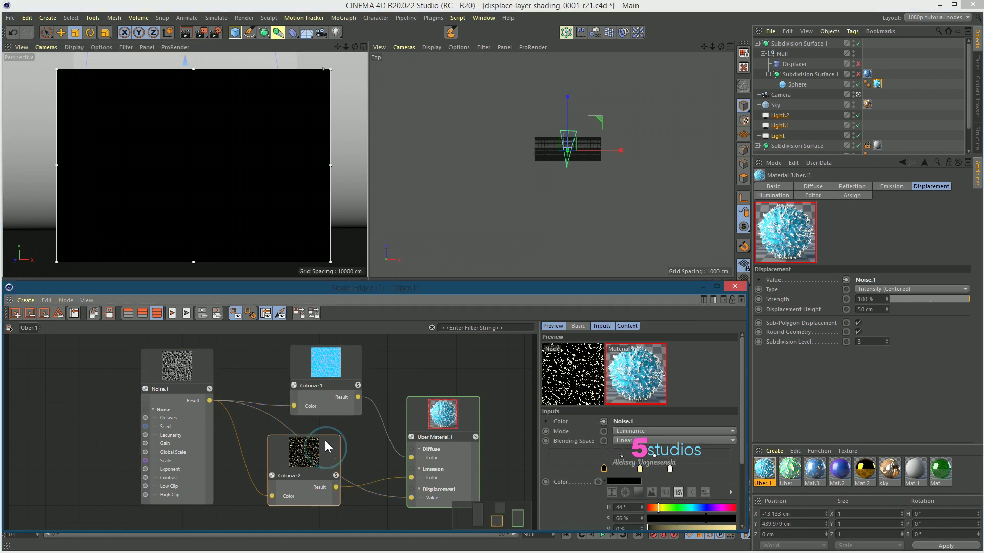
click(667, 469)
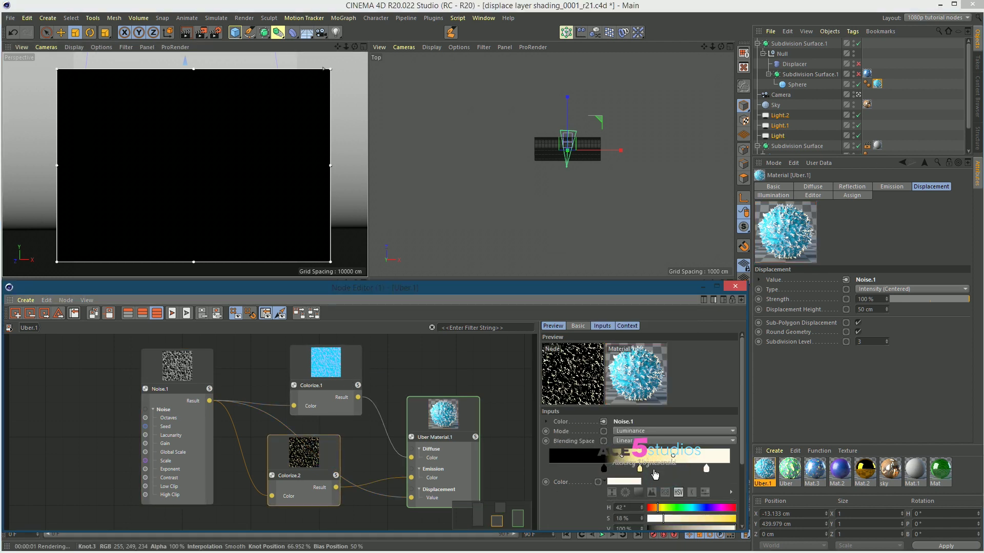
drag(640, 468, 680, 468)
drag(603, 469, 664, 470)
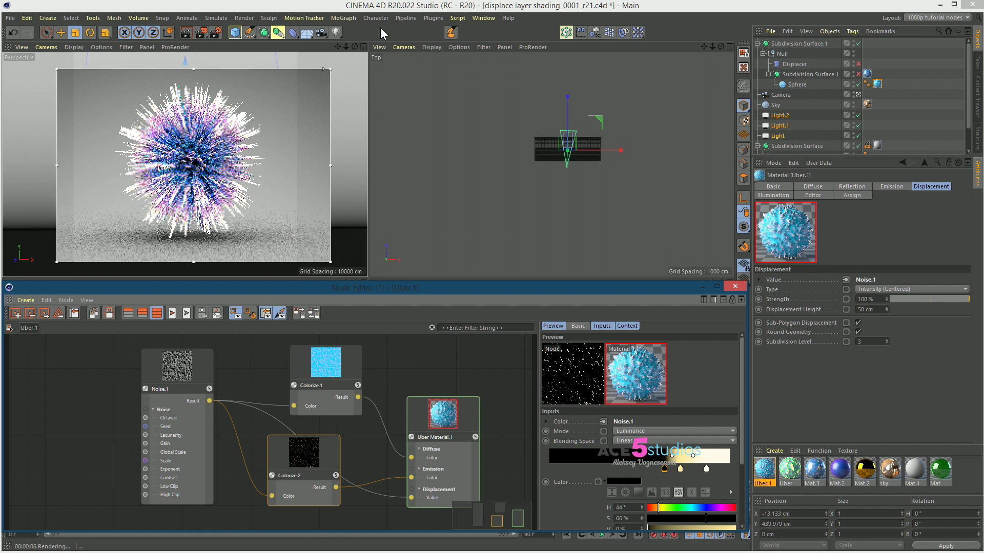
Step: Enter 250 % as Noise.1's Global Scale for a coarser noise pattern
click(182, 365)
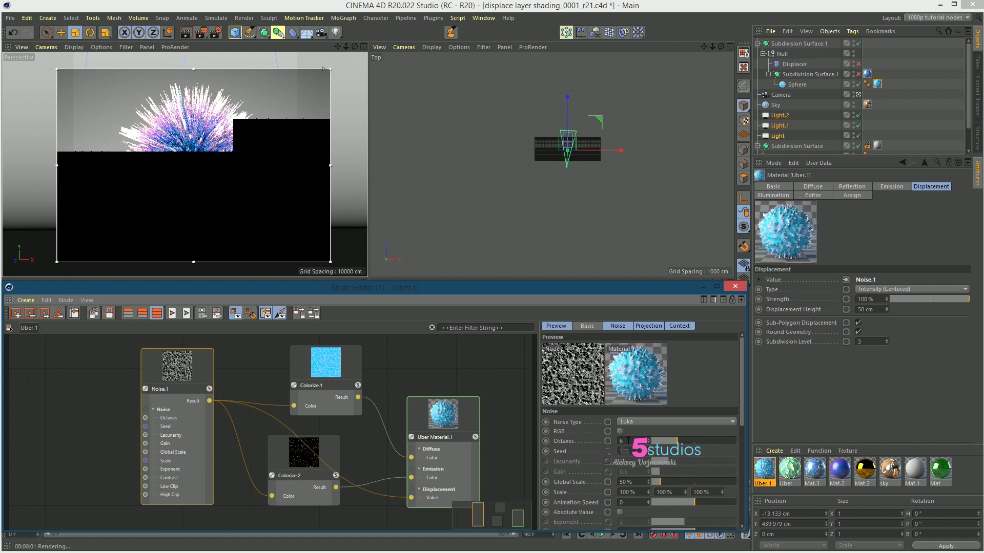
double_click(632, 484)
text(2)
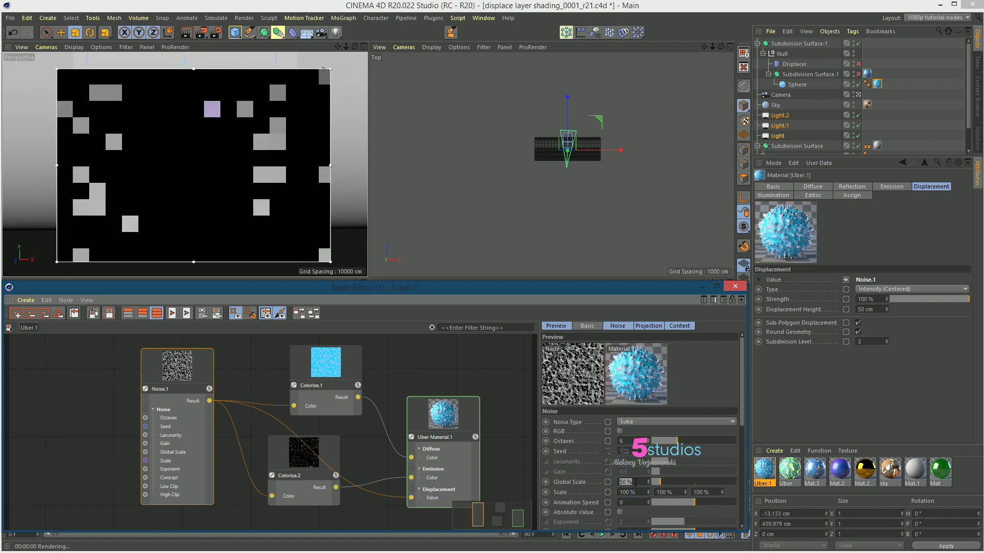
text(50)
key(Return)
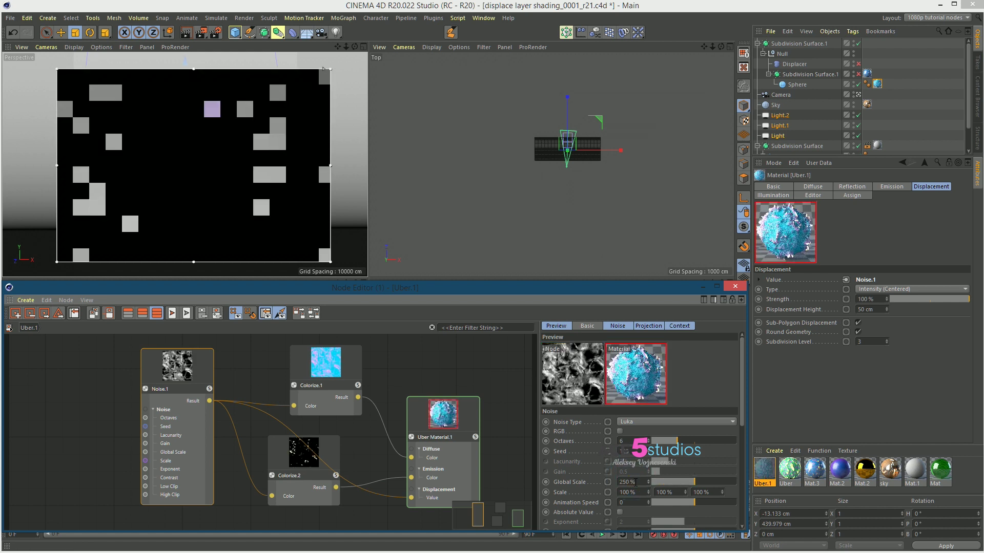